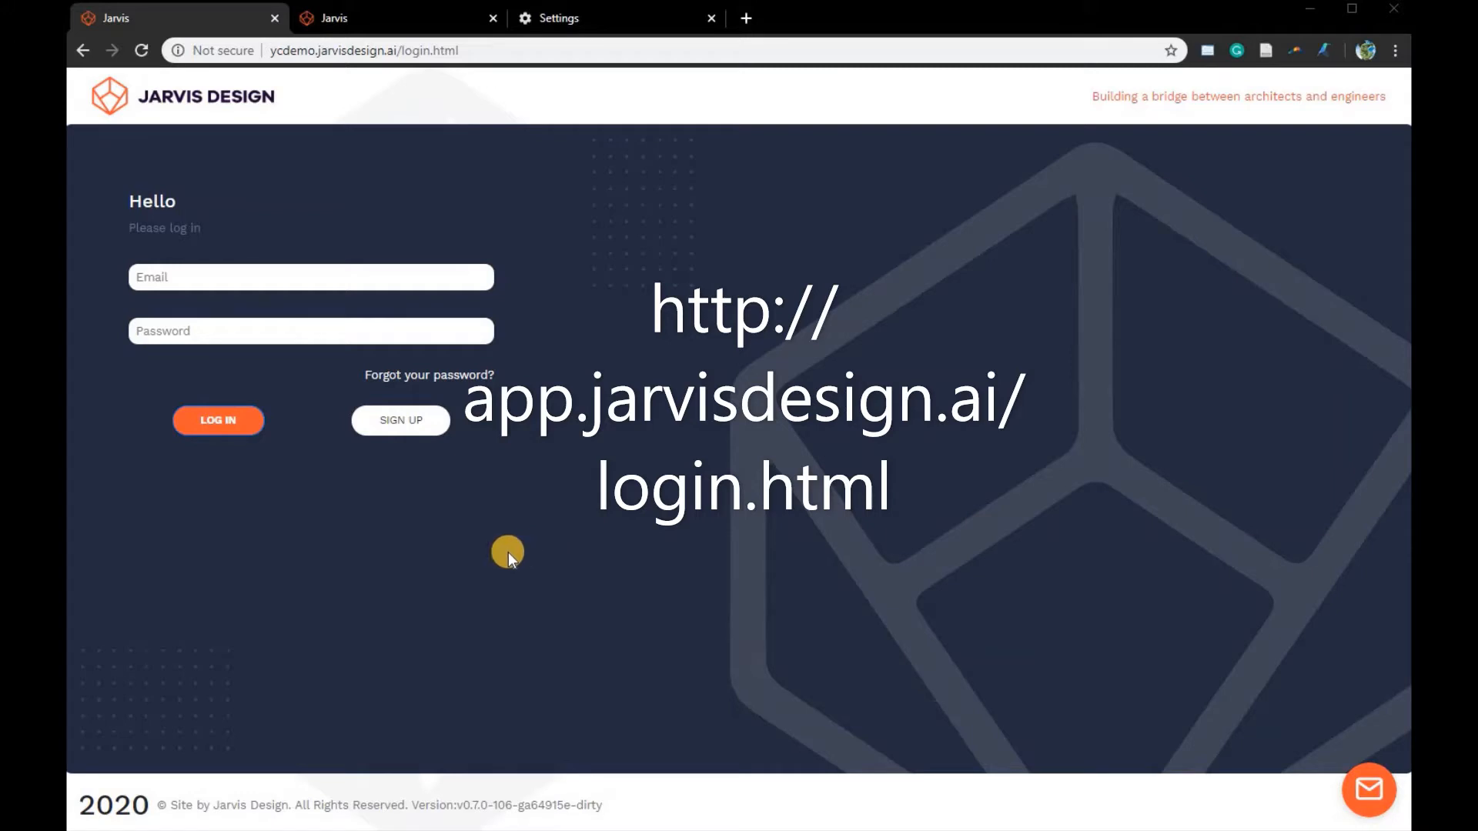
- Log in to the Jarvis Design site with the account's e-mail address and password
{"action": "left_click", "coordinate": [243, 273]}
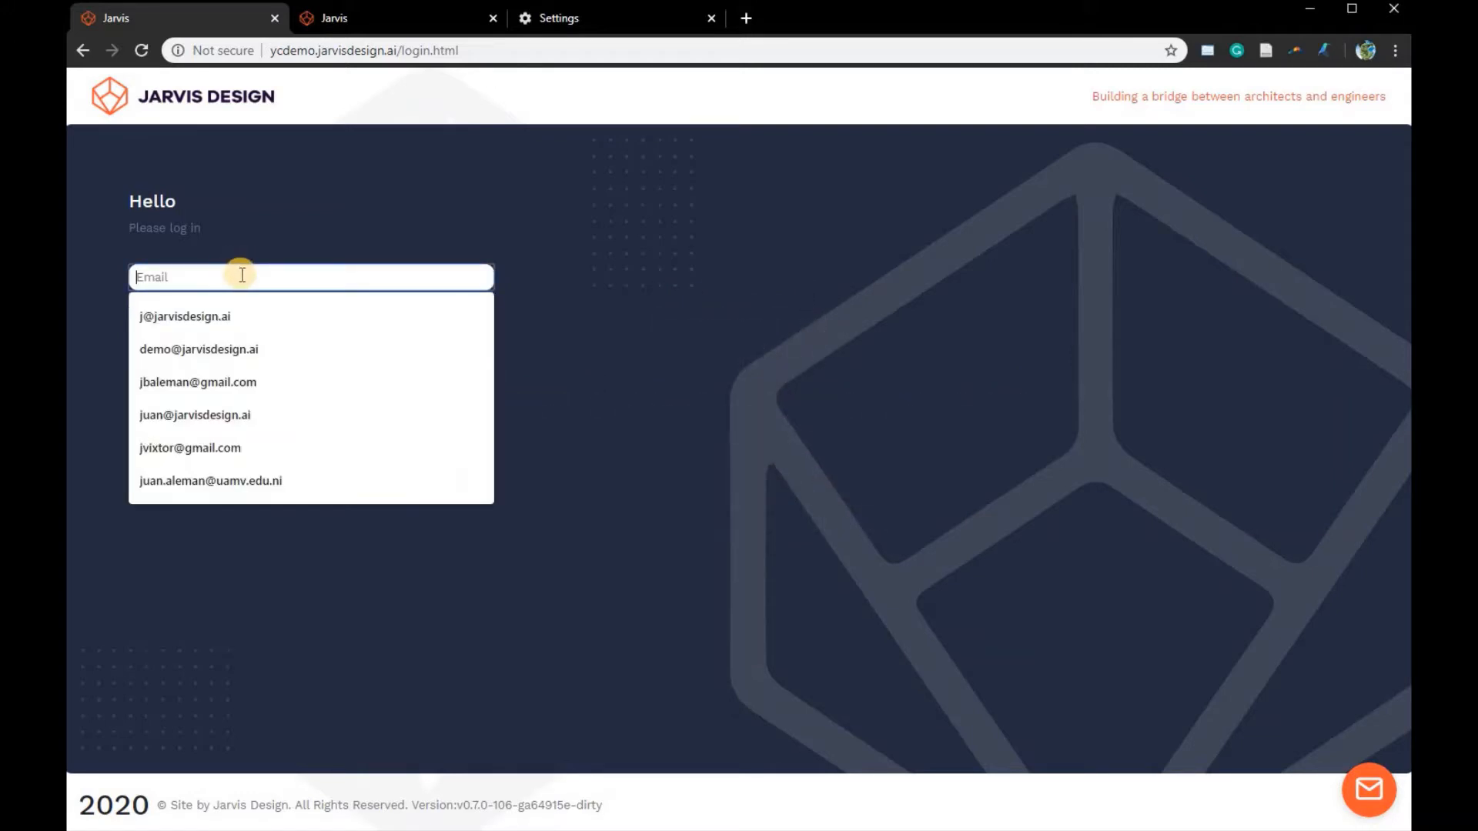
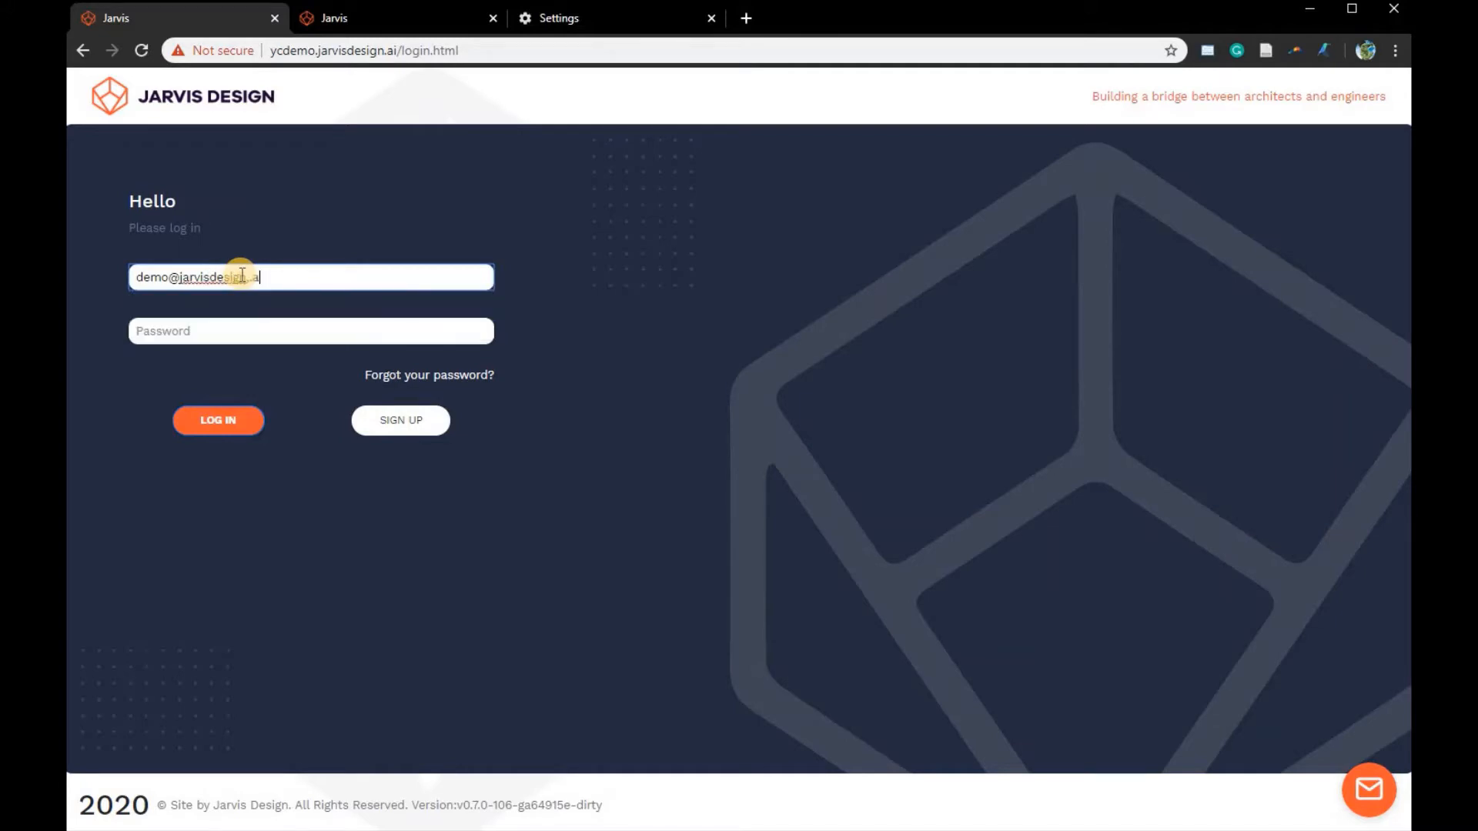
{"action": "left_click", "coordinate": [184, 329]}
{"action": "type", "text": "•••••"}
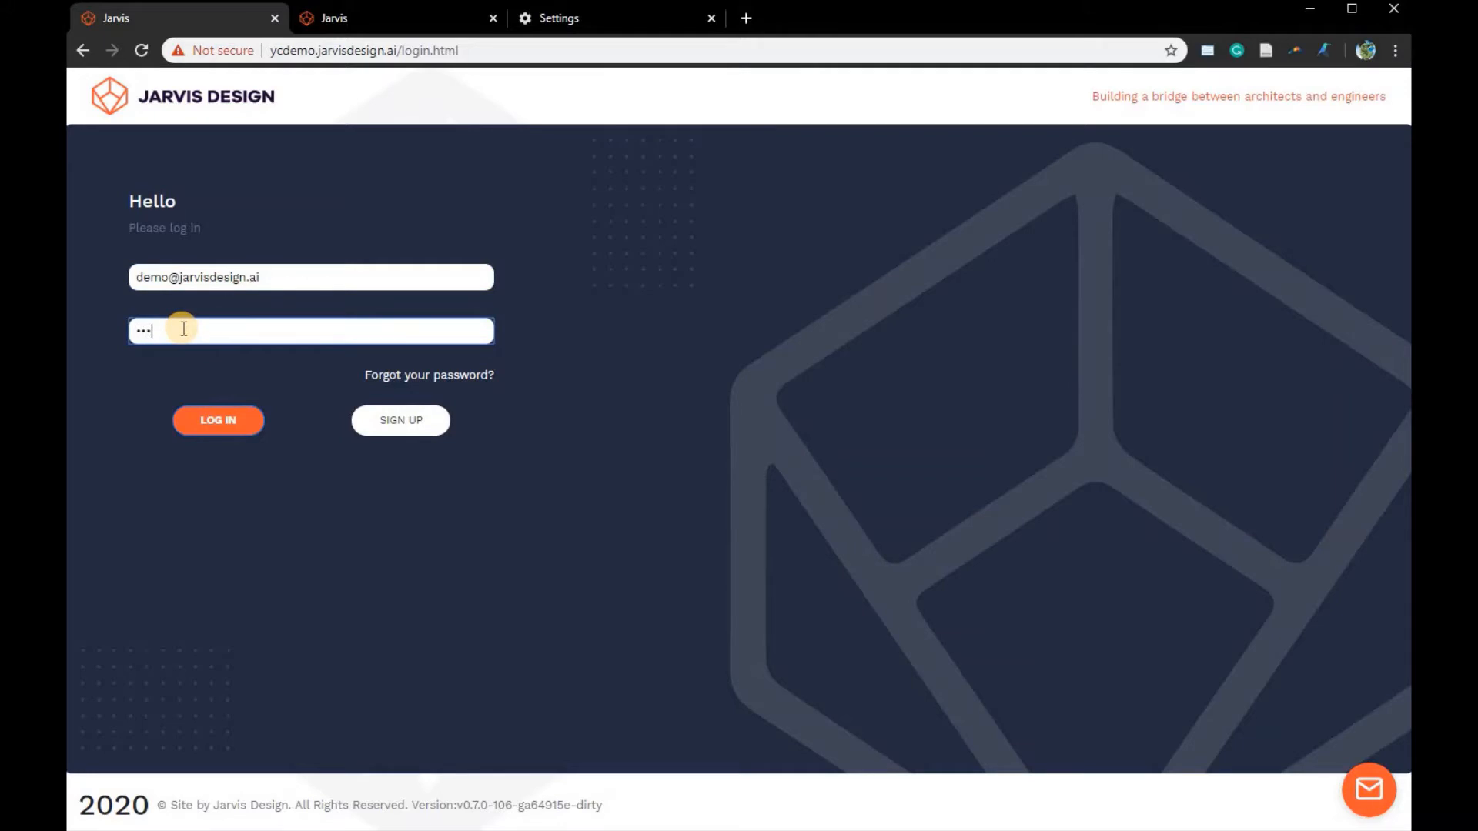
{"action": "type", "text": "••••••"}
{"action": "left_click", "coordinate": [208, 422]}
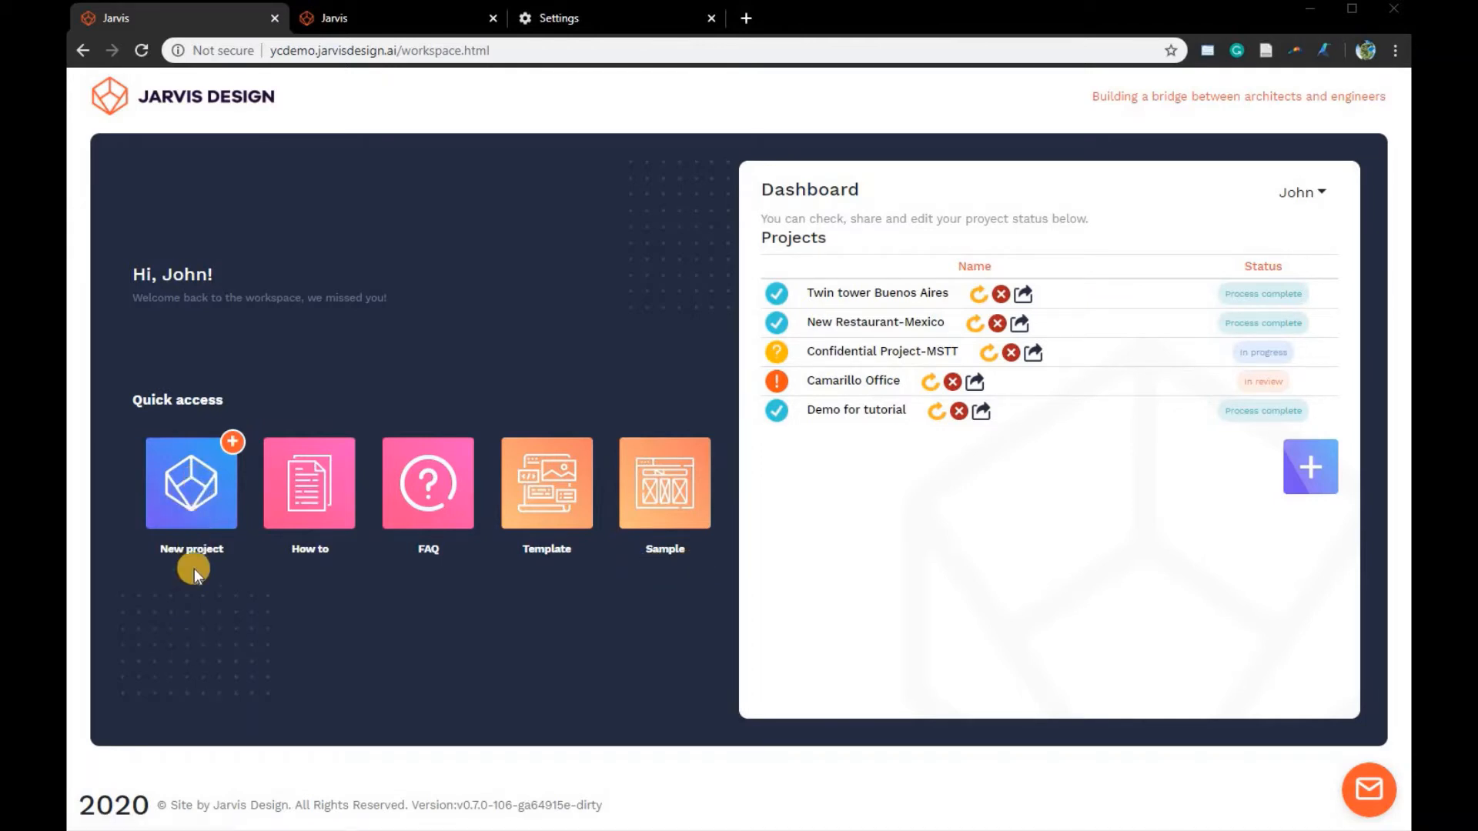
- Start a new project named "demo for English Tutorial" and select Steel as its material
{"action": "left_click", "coordinate": [204, 474]}
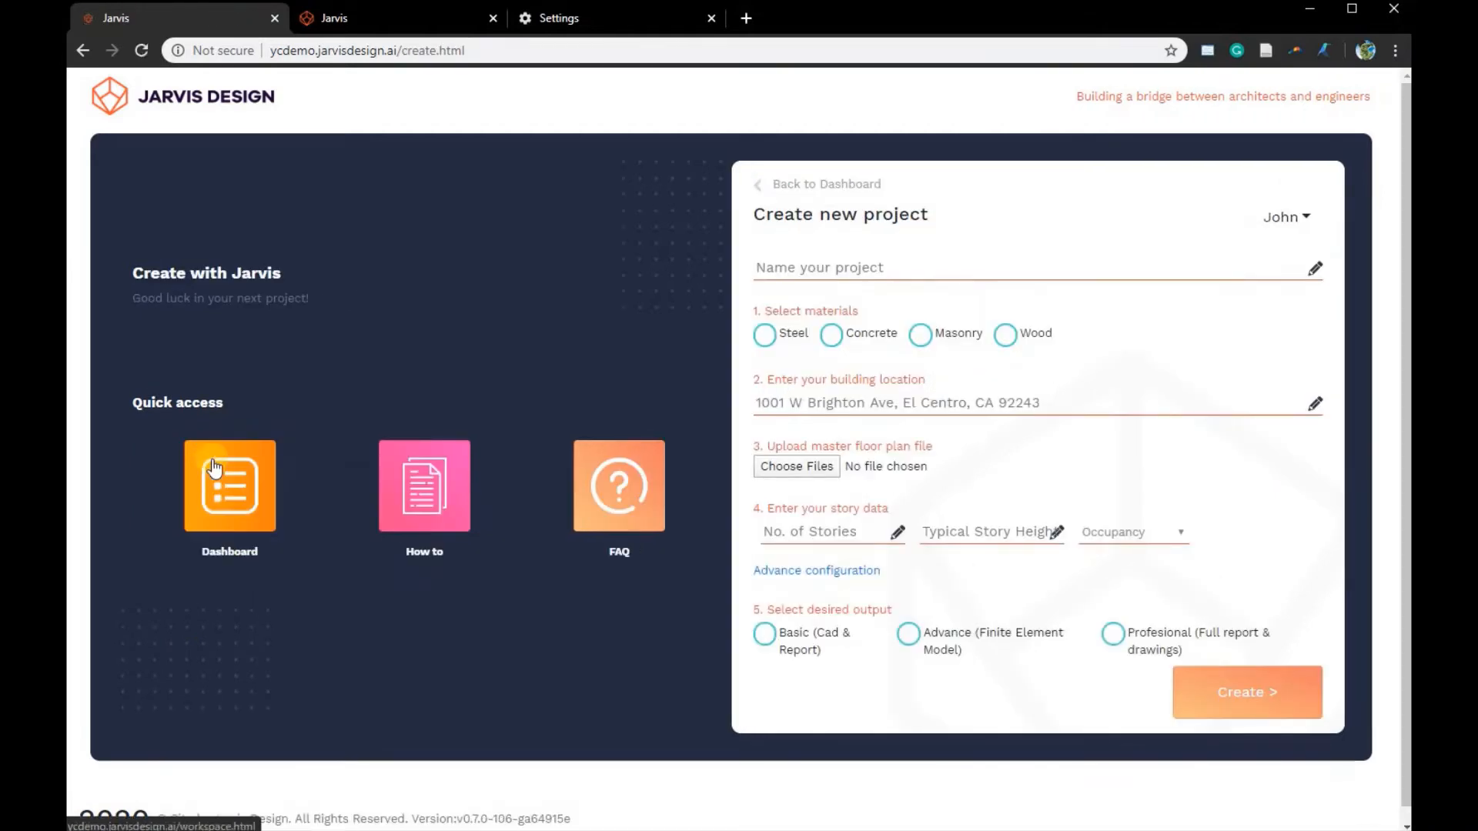
{"action": "left_click", "coordinate": [226, 448]}
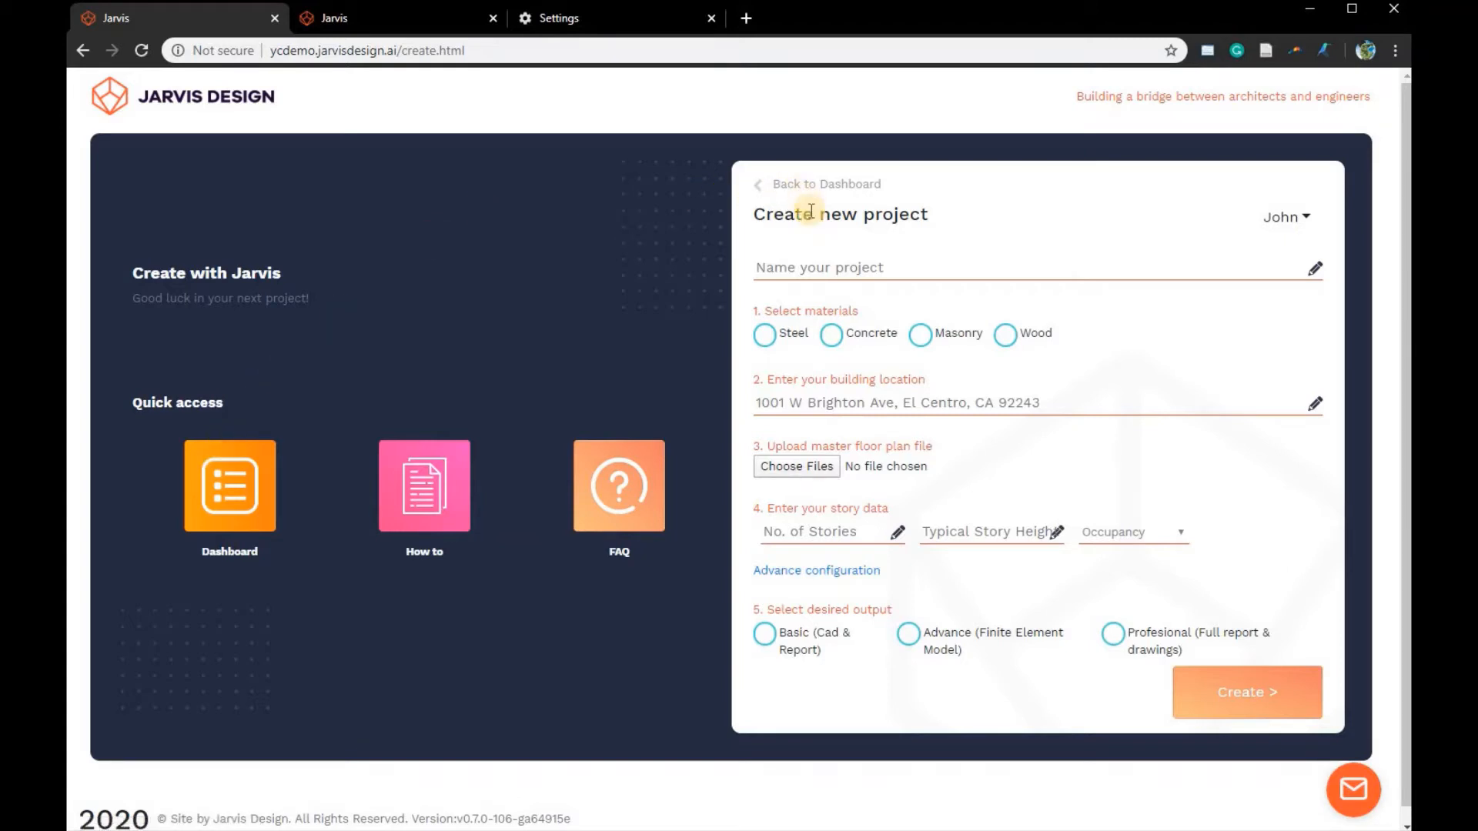
{"action": "left_click", "coordinate": [785, 266]}
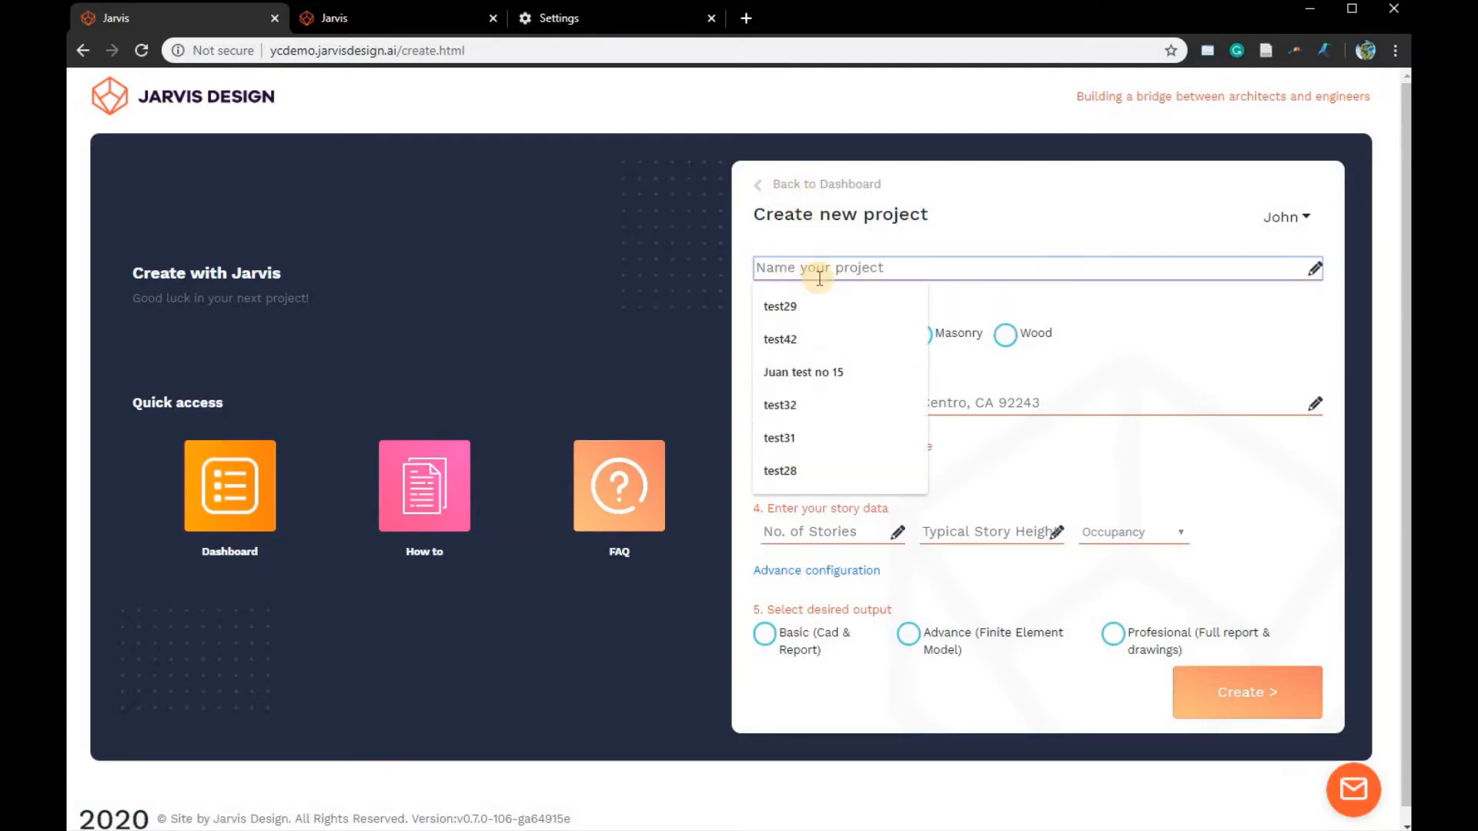
{"action": "type", "text": "demo fo"}
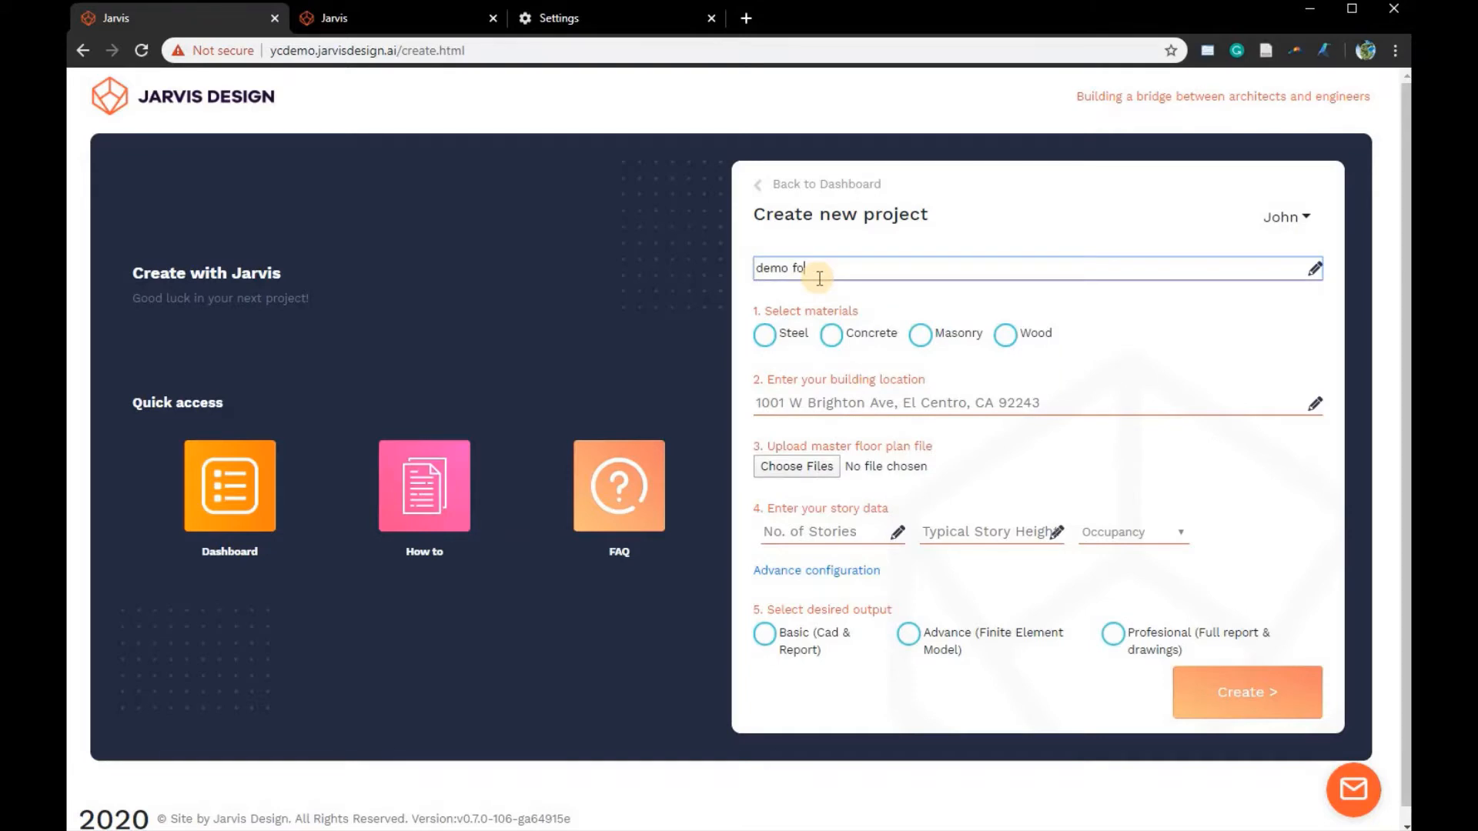
{"action": "type", "text": "r English Tutorial"}
{"action": "left_click", "coordinate": [782, 293]}
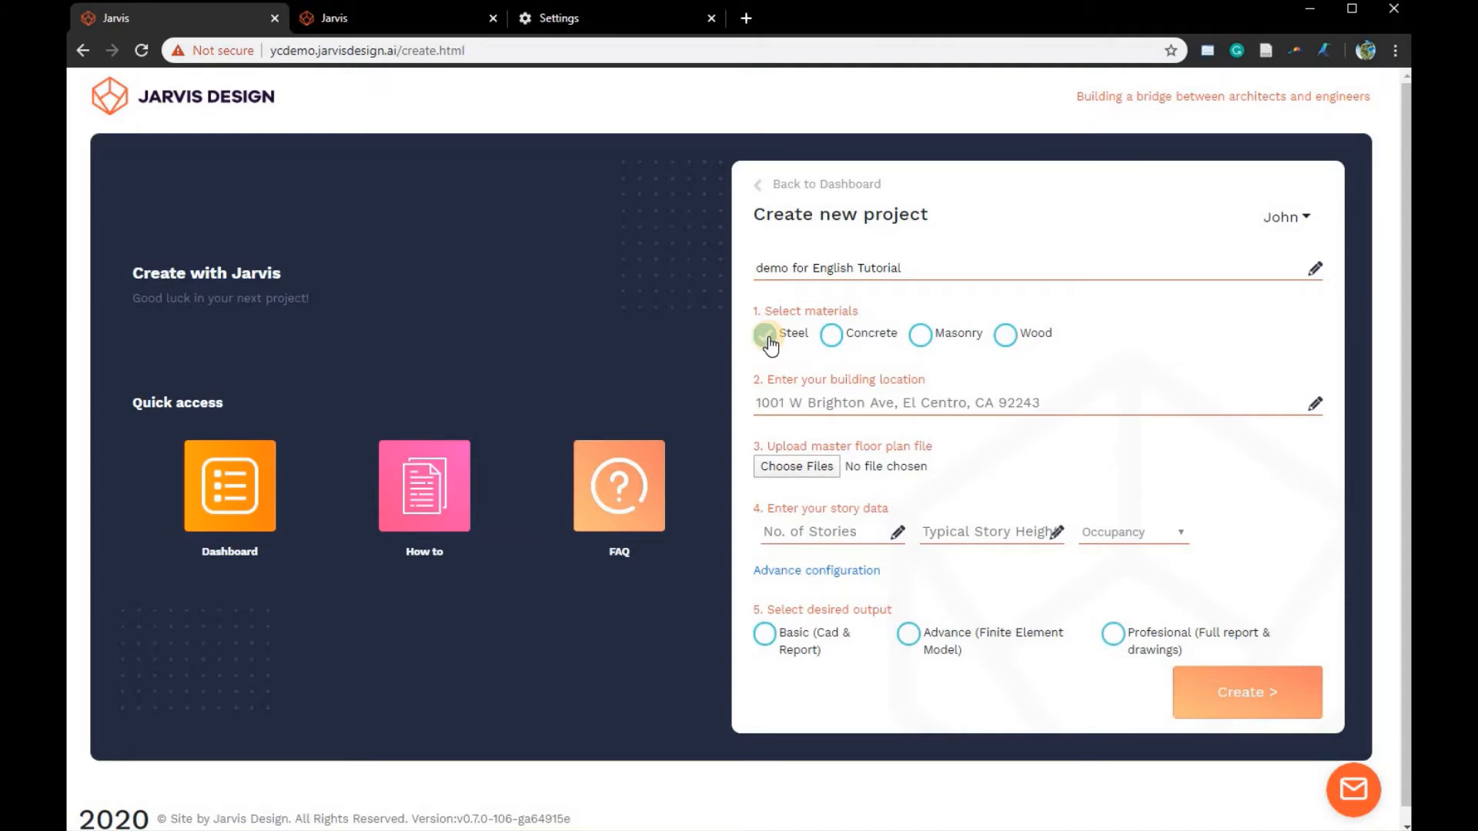
{"action": "left_click", "coordinate": [770, 345]}
- Enter the building's full street address, city, state and ZIP code as the project location
{"action": "left_click", "coordinate": [881, 401]}
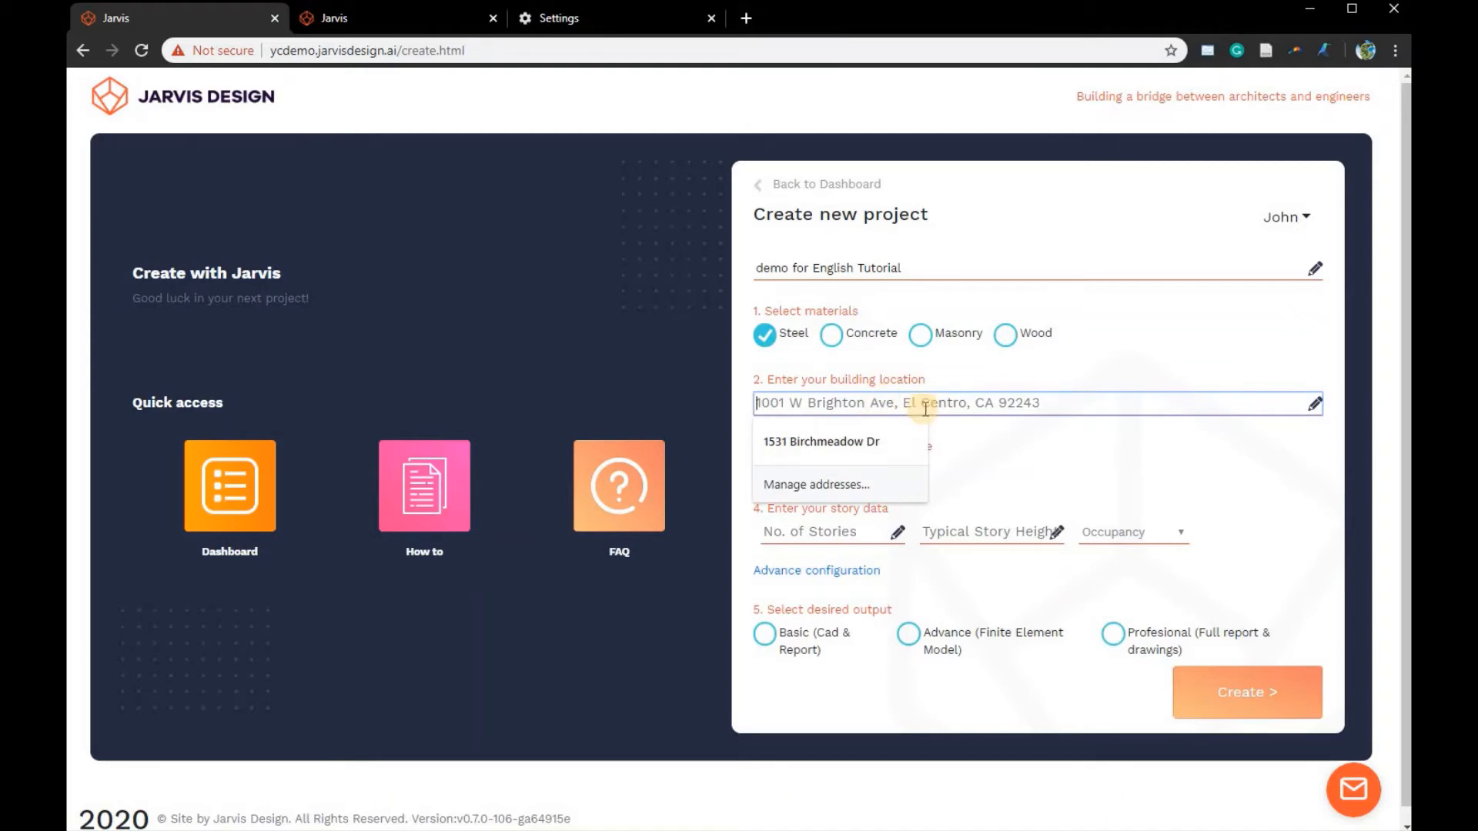
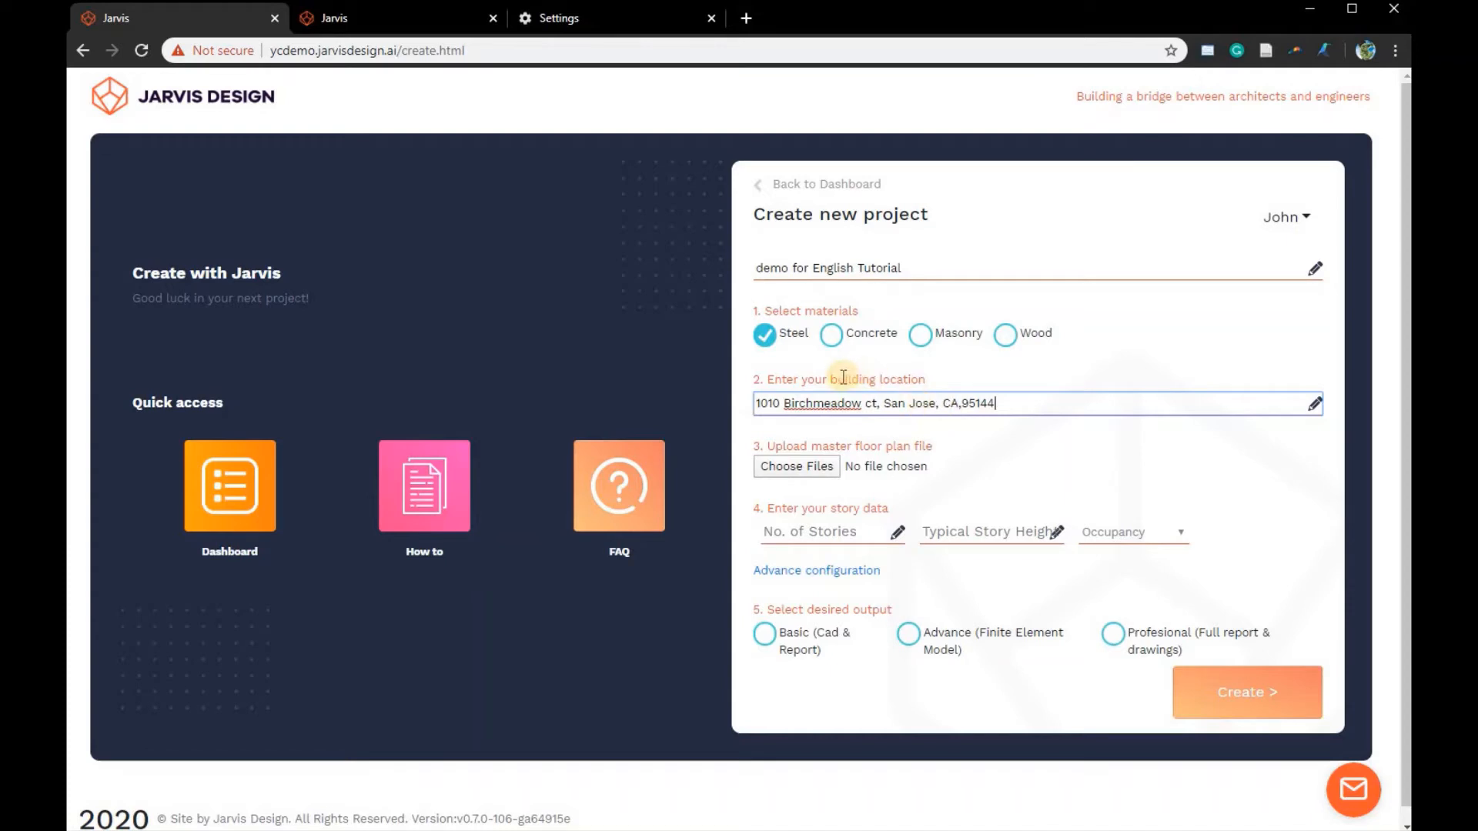
{"action": "left_click", "coordinate": [1001, 439]}
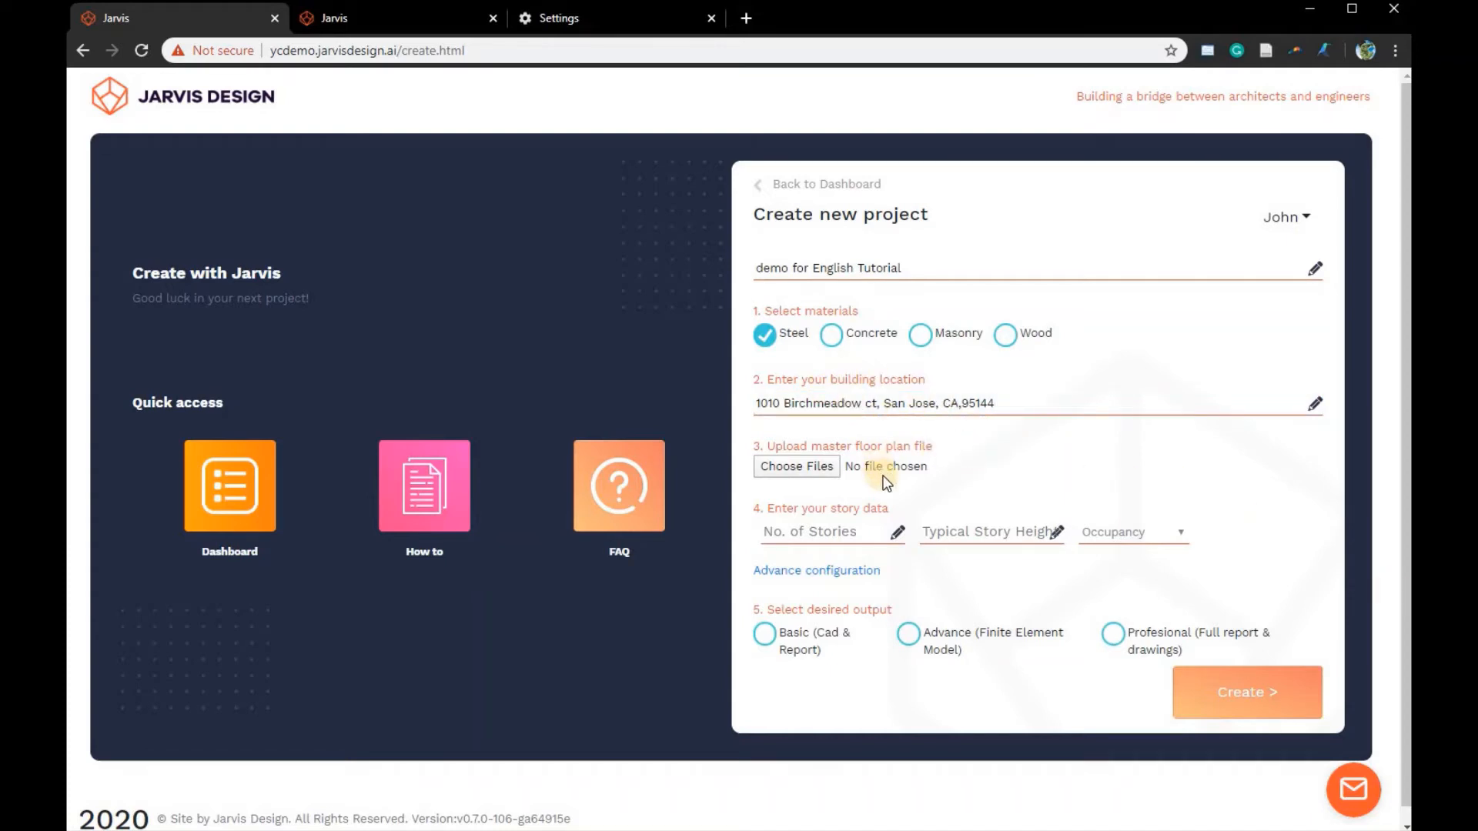
- Choose the drawing file design.dxf from the 05_Cuernavaca folder as the master floor plan
{"action": "left_click", "coordinate": [797, 470]}
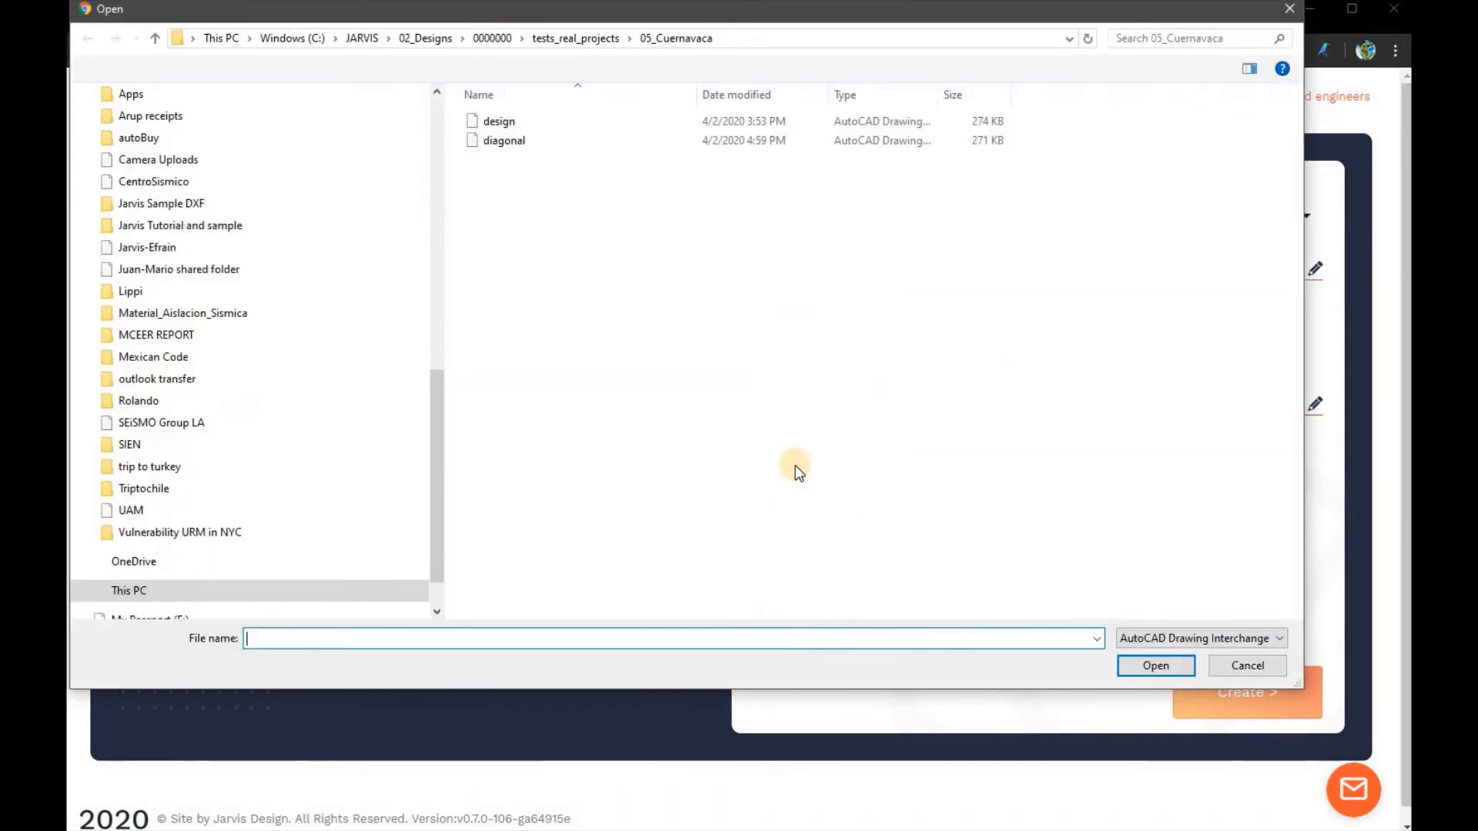
{"action": "left_click", "coordinate": [508, 123]}
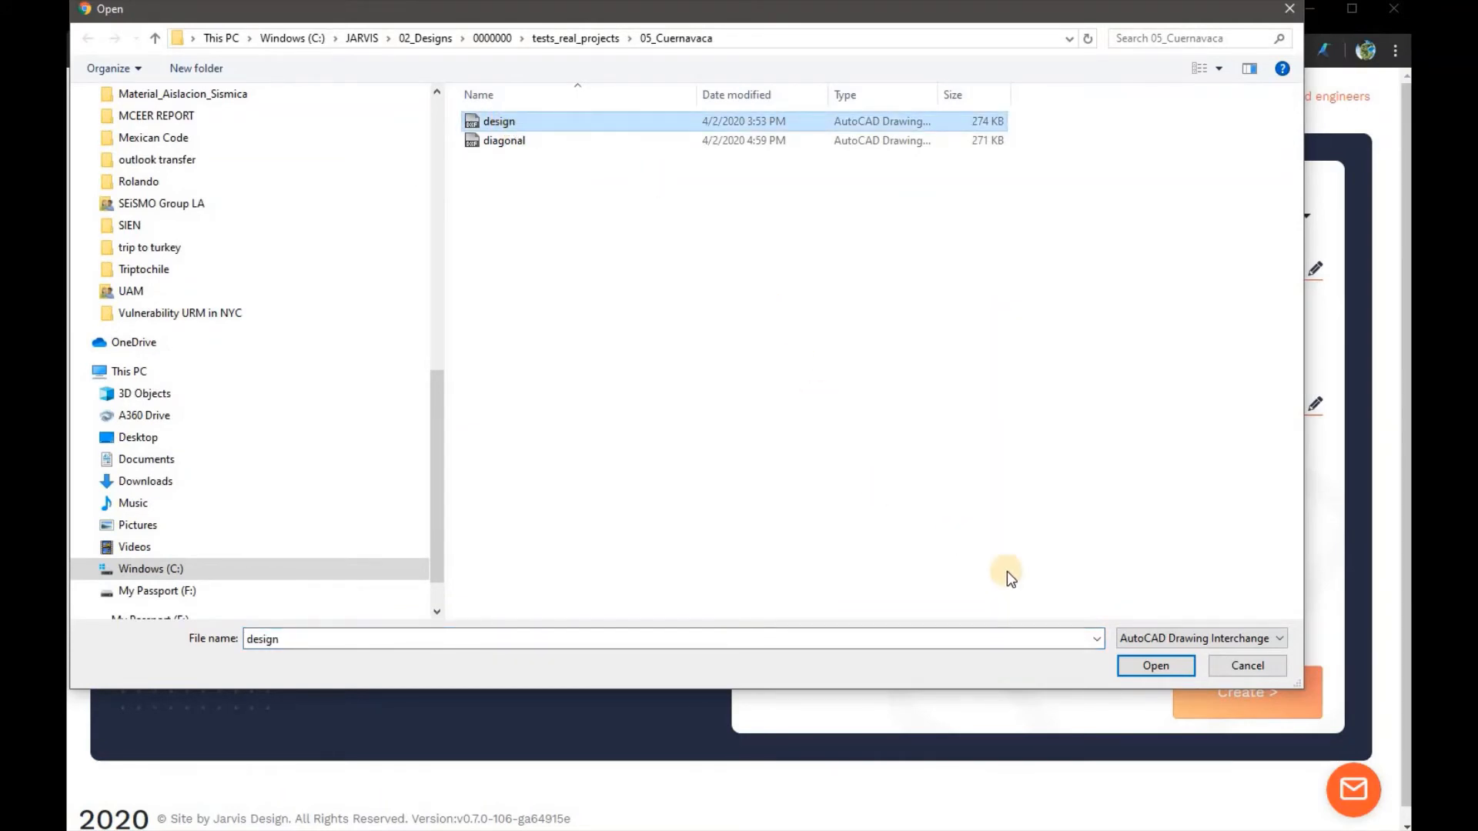
{"action": "left_click", "coordinate": [1148, 665]}
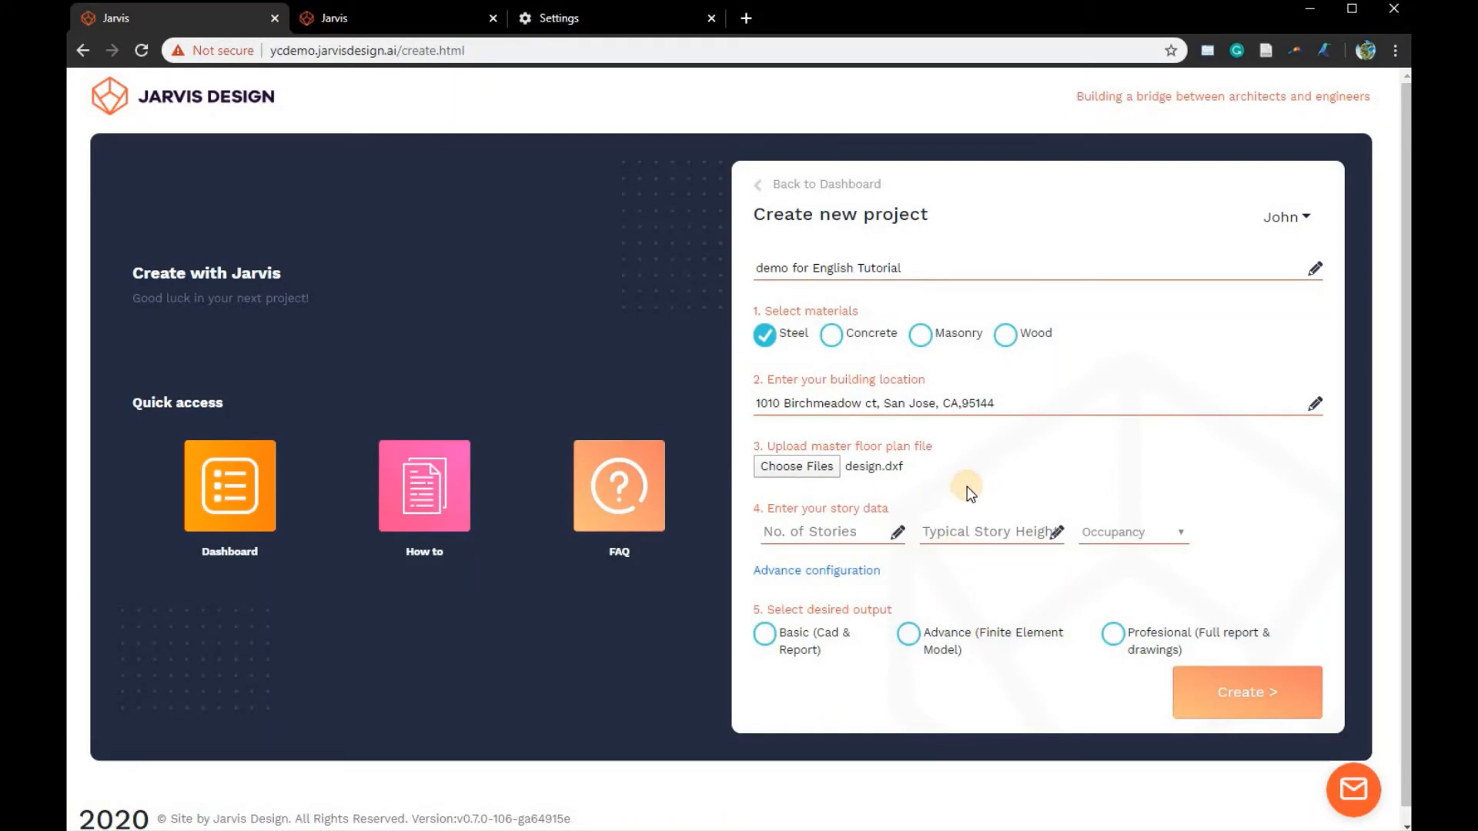
- Set the story data to 2 stories, a typical story height of 4 and Libraries occupancy
{"action": "left_click", "coordinate": [798, 532]}
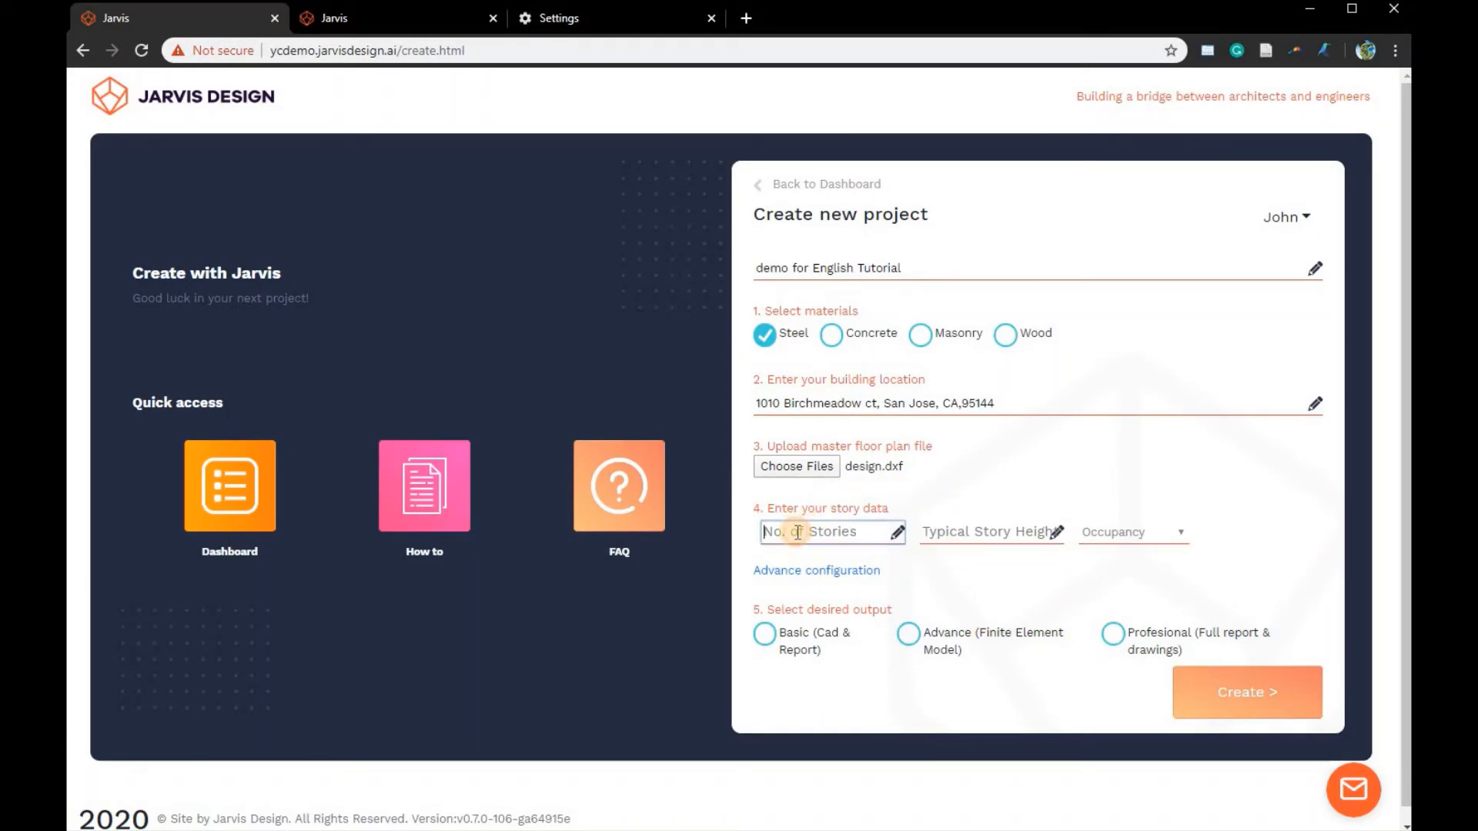
{"action": "type", "text": "2"}
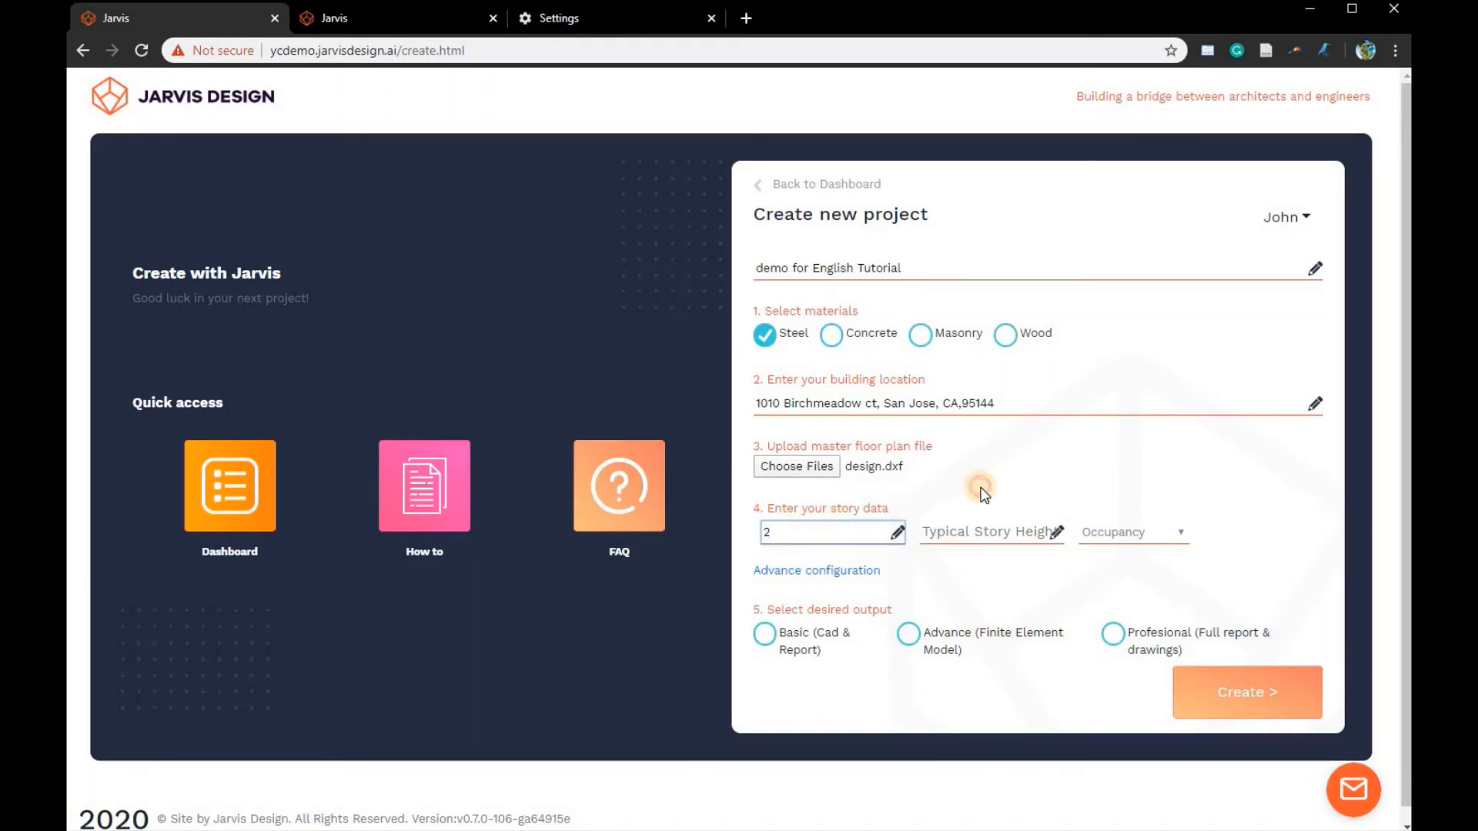
{"action": "left_click", "coordinate": [967, 532]}
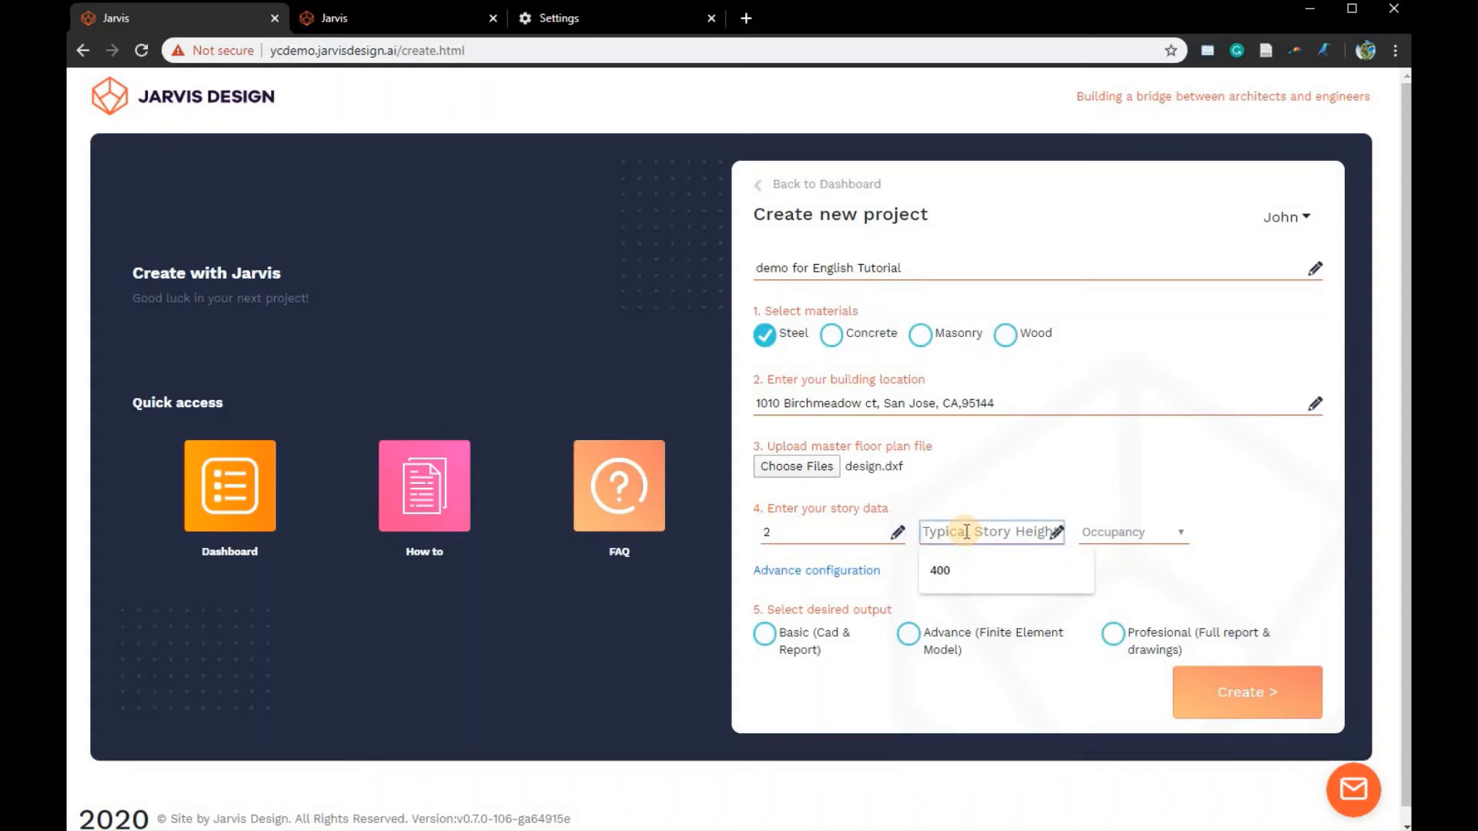
{"action": "type", "text": "4"}
{"action": "left_click", "coordinate": [986, 501]}
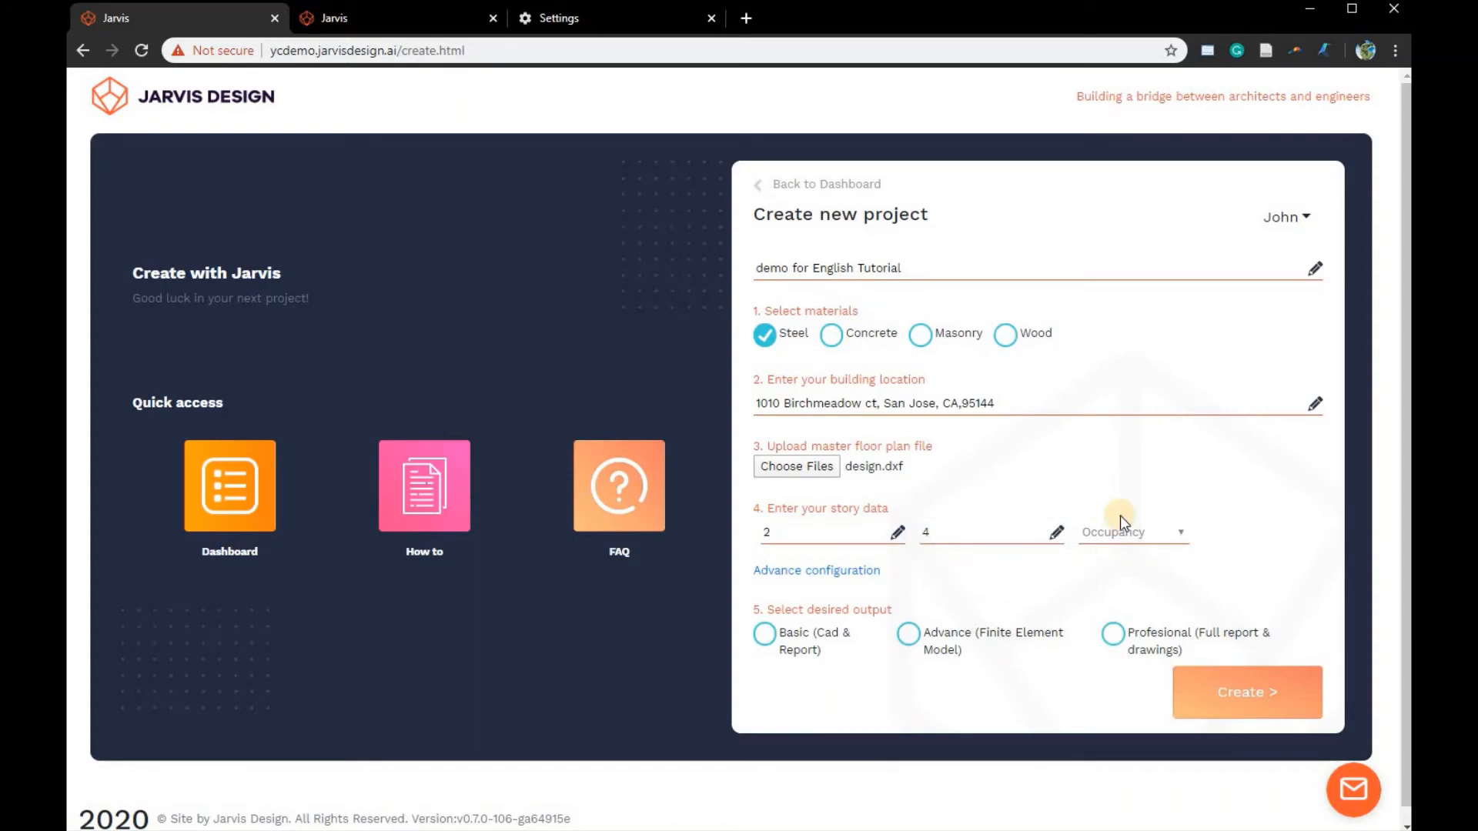
{"action": "left_click", "coordinate": [1135, 532]}
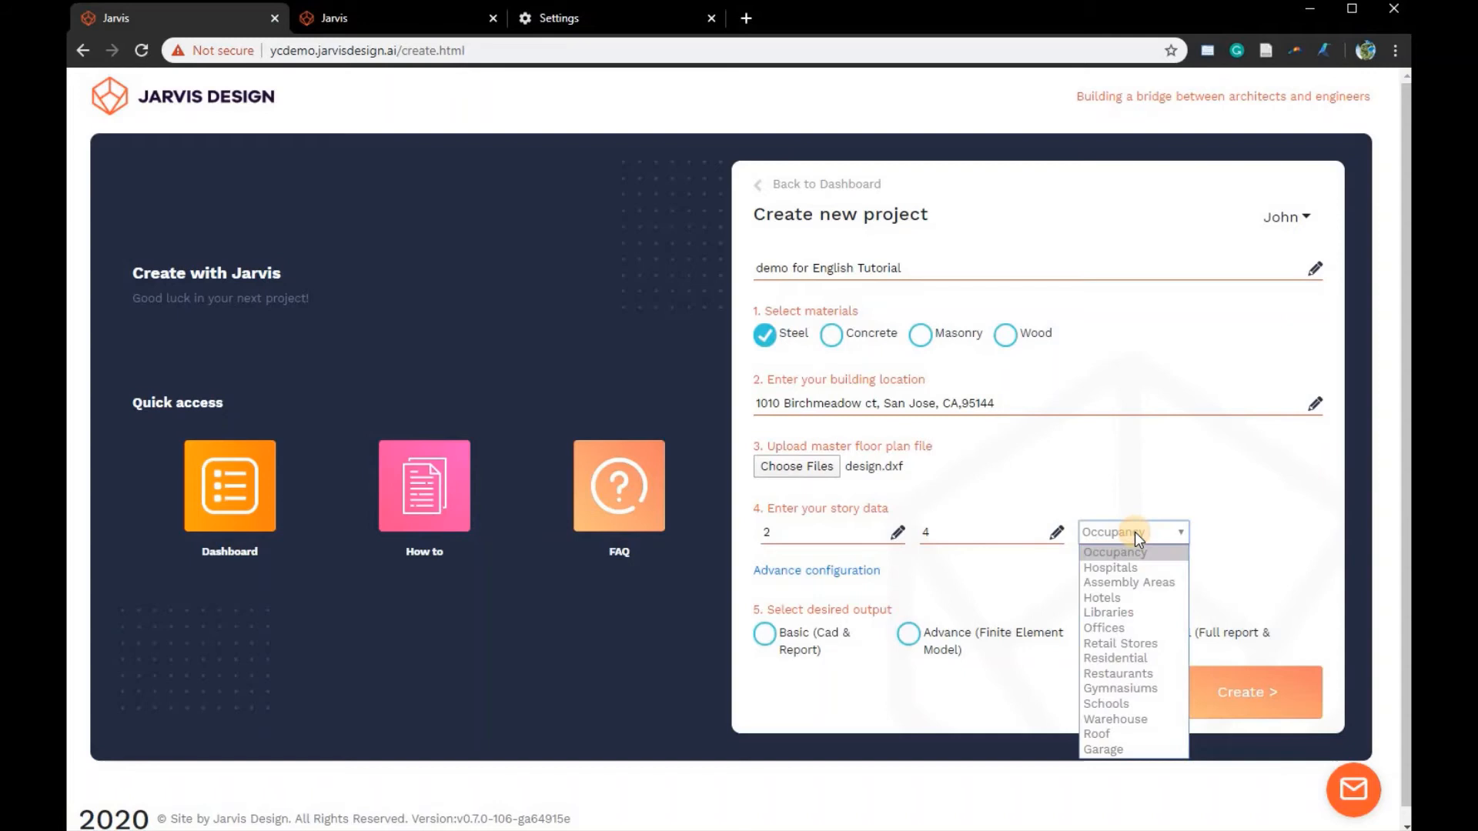
{"action": "left_click", "coordinate": [1120, 612]}
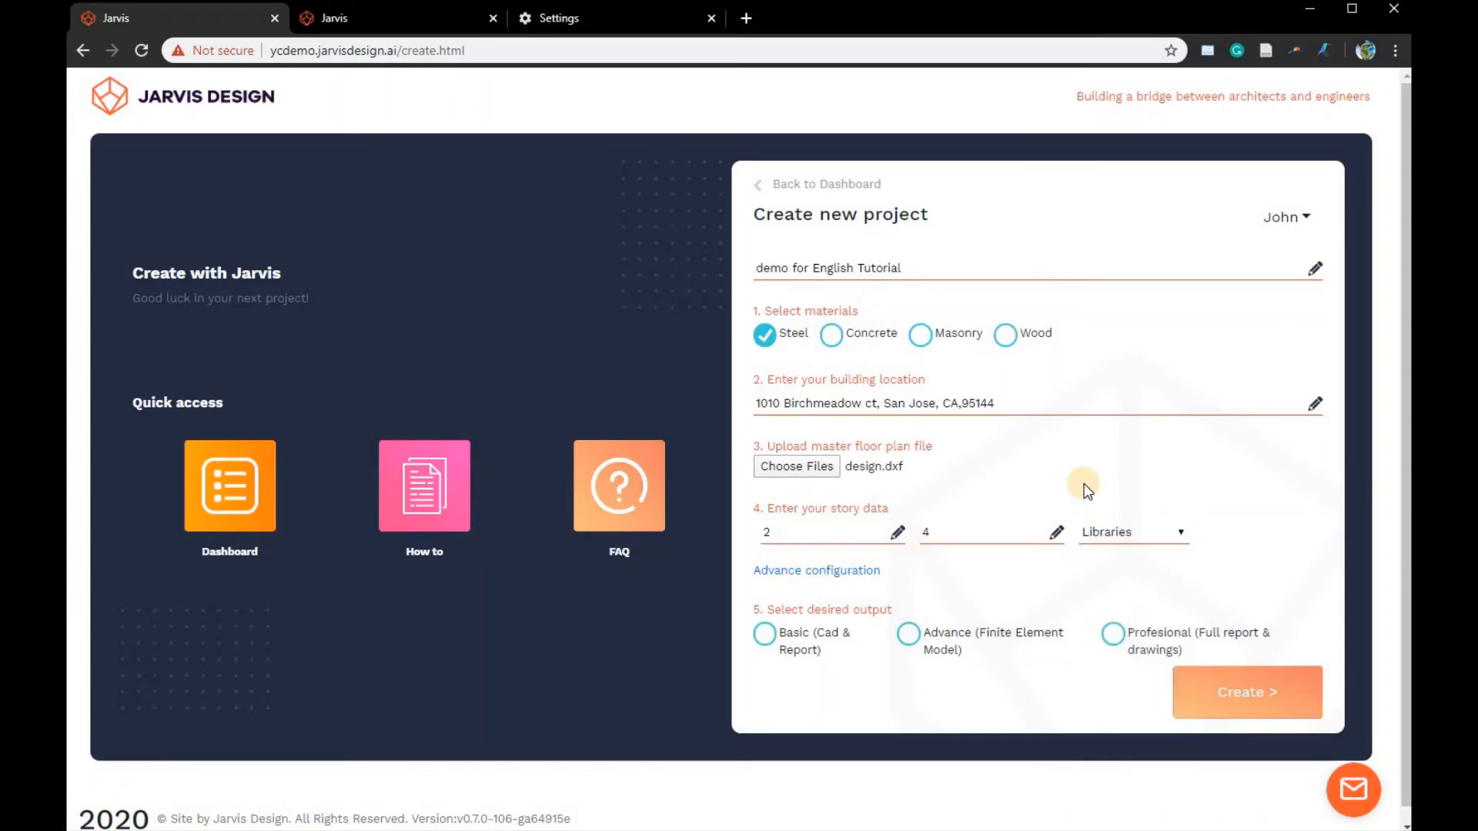
- In the advanced per-floor configuration, set floor 0 to height 3 with Schools occupancy and floor 1 to Libraries occupancy
{"action": "left_click", "coordinate": [853, 571]}
{"action": "left_click", "coordinate": [835, 662]}
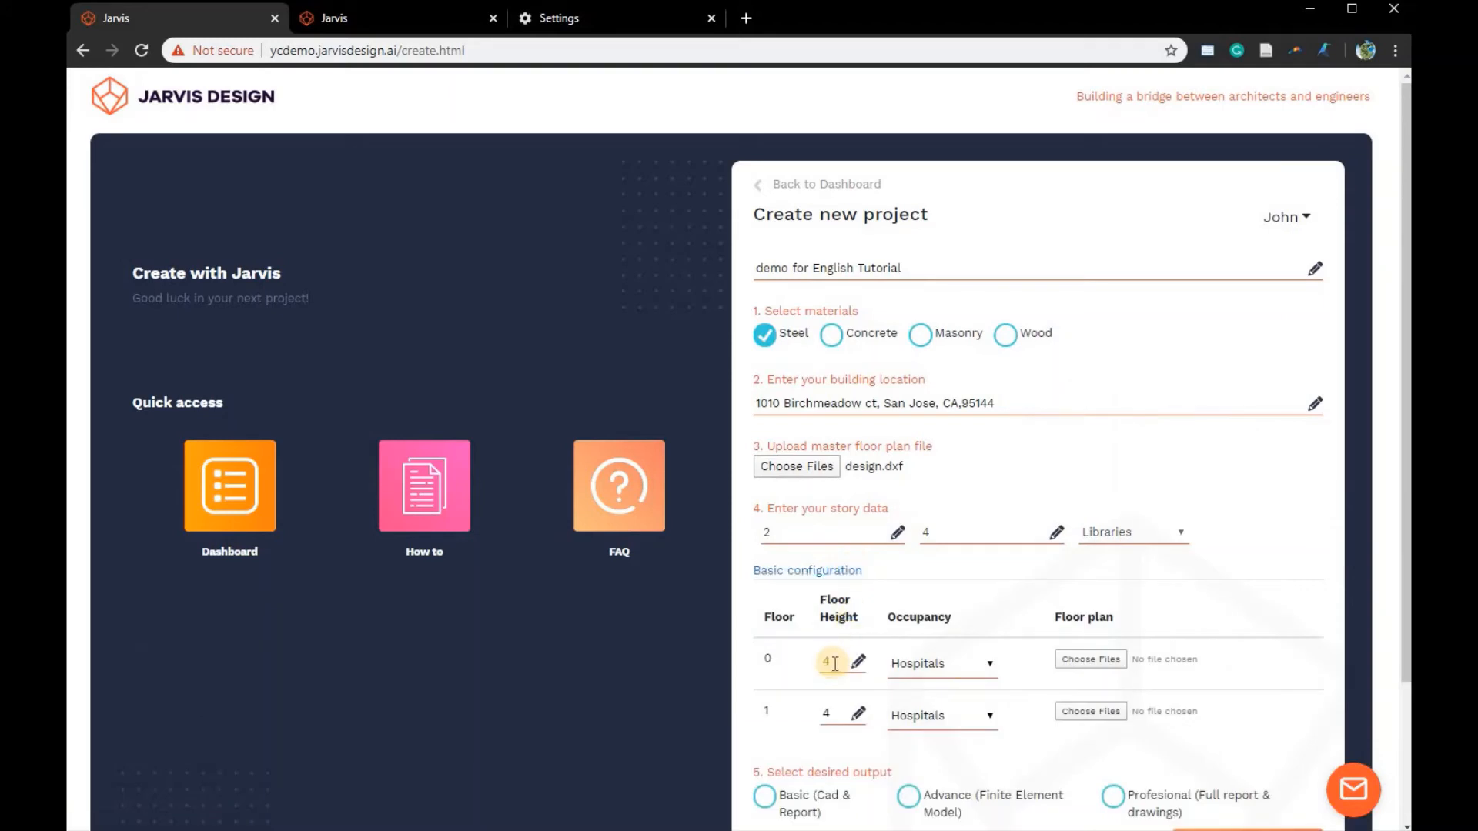
{"action": "key", "text": "BackSpace"}
{"action": "type", "text": "3"}
{"action": "left_click", "coordinate": [948, 665]}
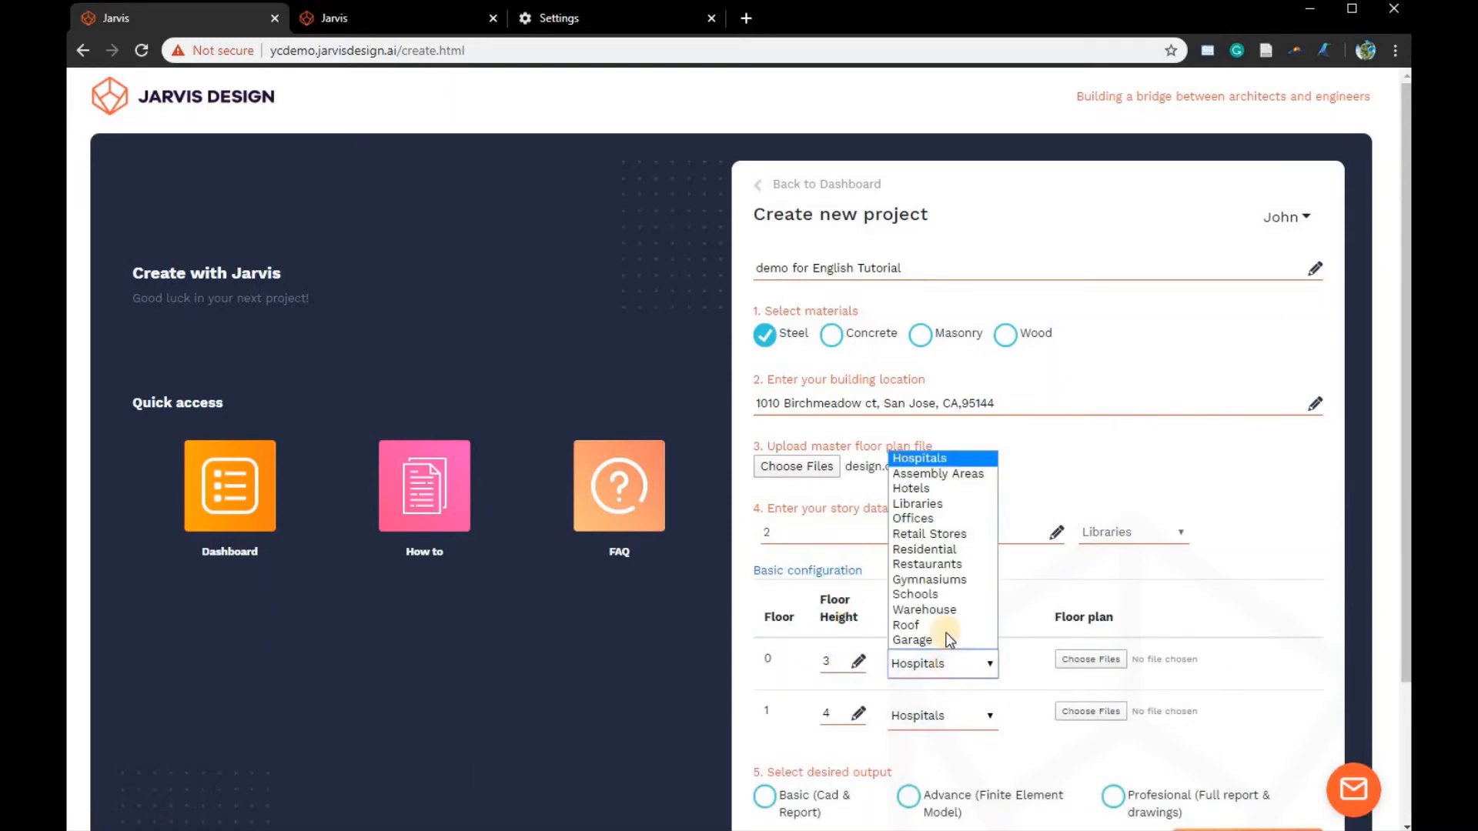
{"action": "left_click", "coordinate": [944, 592]}
{"action": "left_click", "coordinate": [955, 715]}
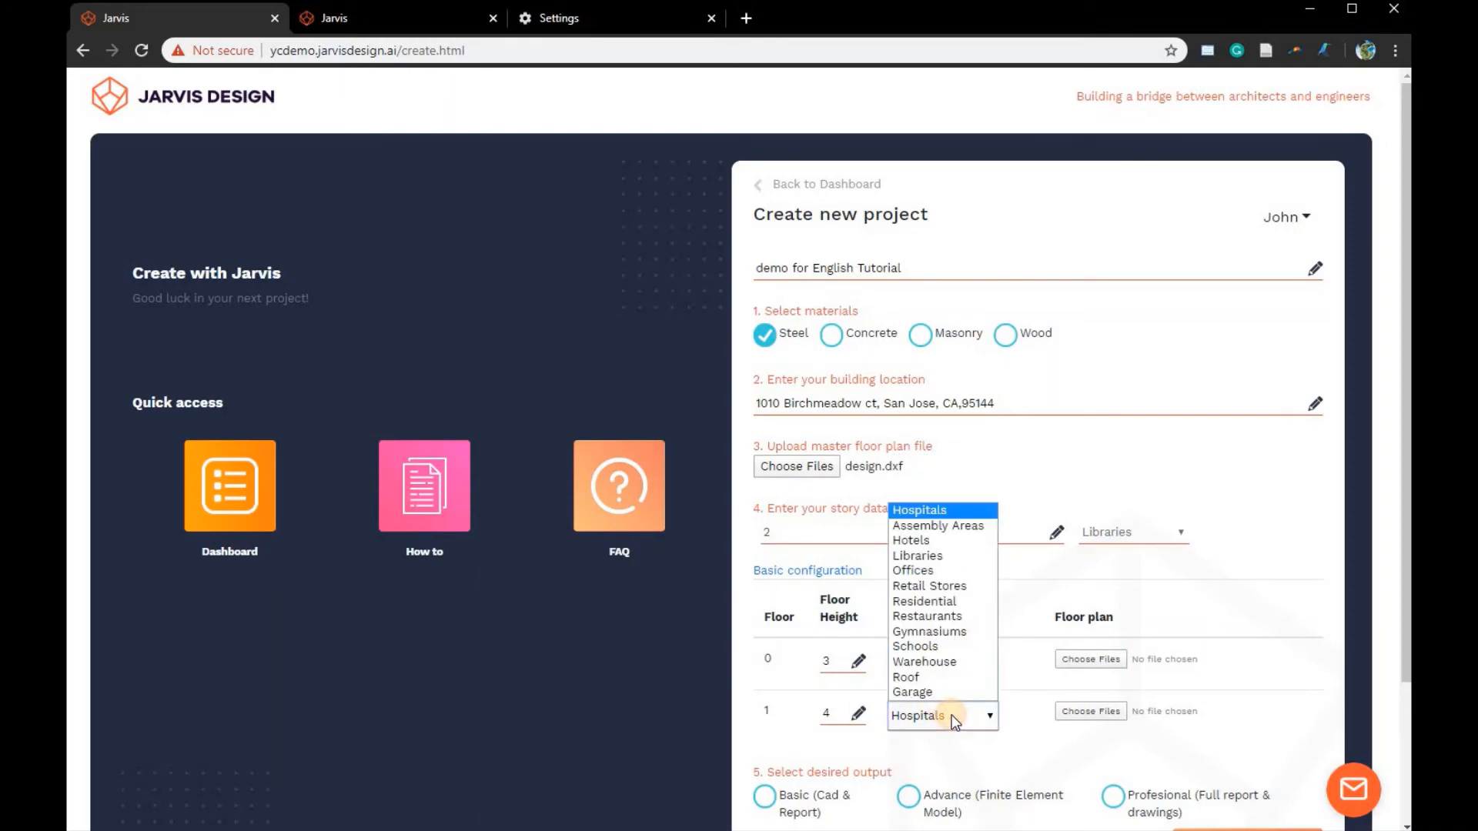
{"action": "left_click", "coordinate": [948, 554]}
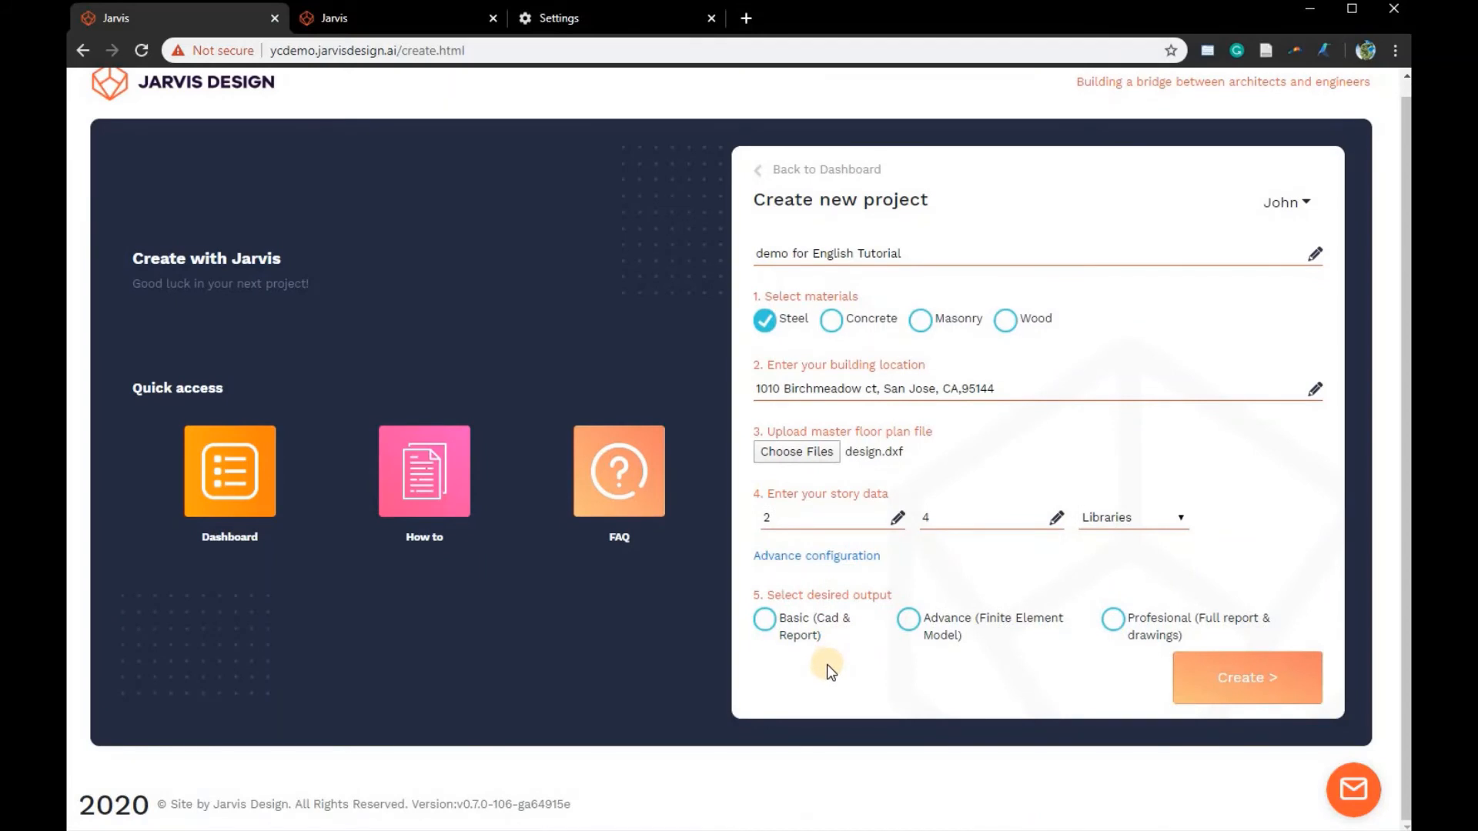
- Create the project with the Advance (Finite Element Model) output in ETABS format and dismiss the completion message
{"action": "left_click", "coordinate": [766, 620]}
{"action": "left_click", "coordinate": [909, 622]}
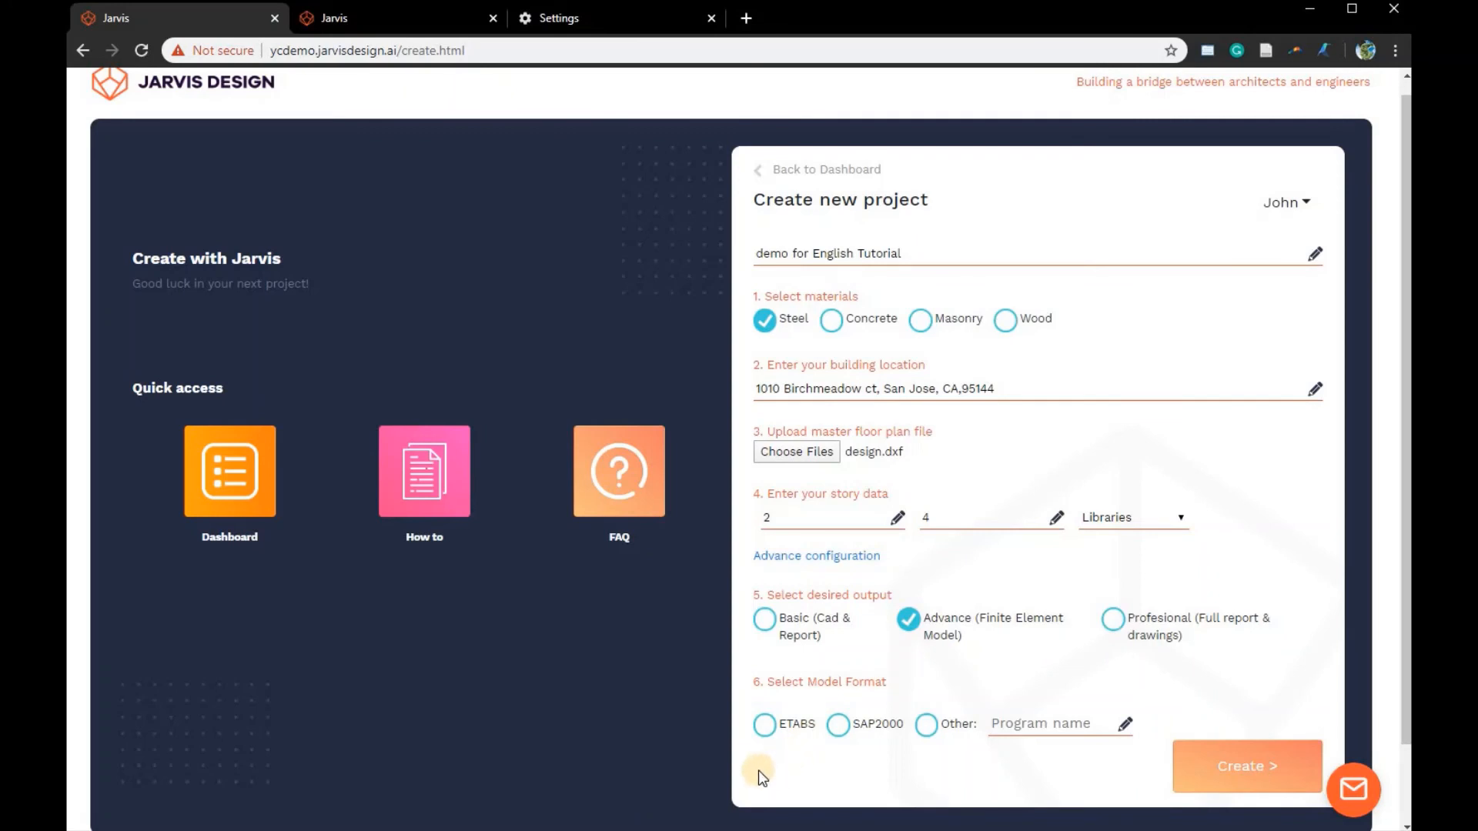
{"action": "left_click", "coordinate": [764, 728]}
{"action": "left_click", "coordinate": [1238, 770]}
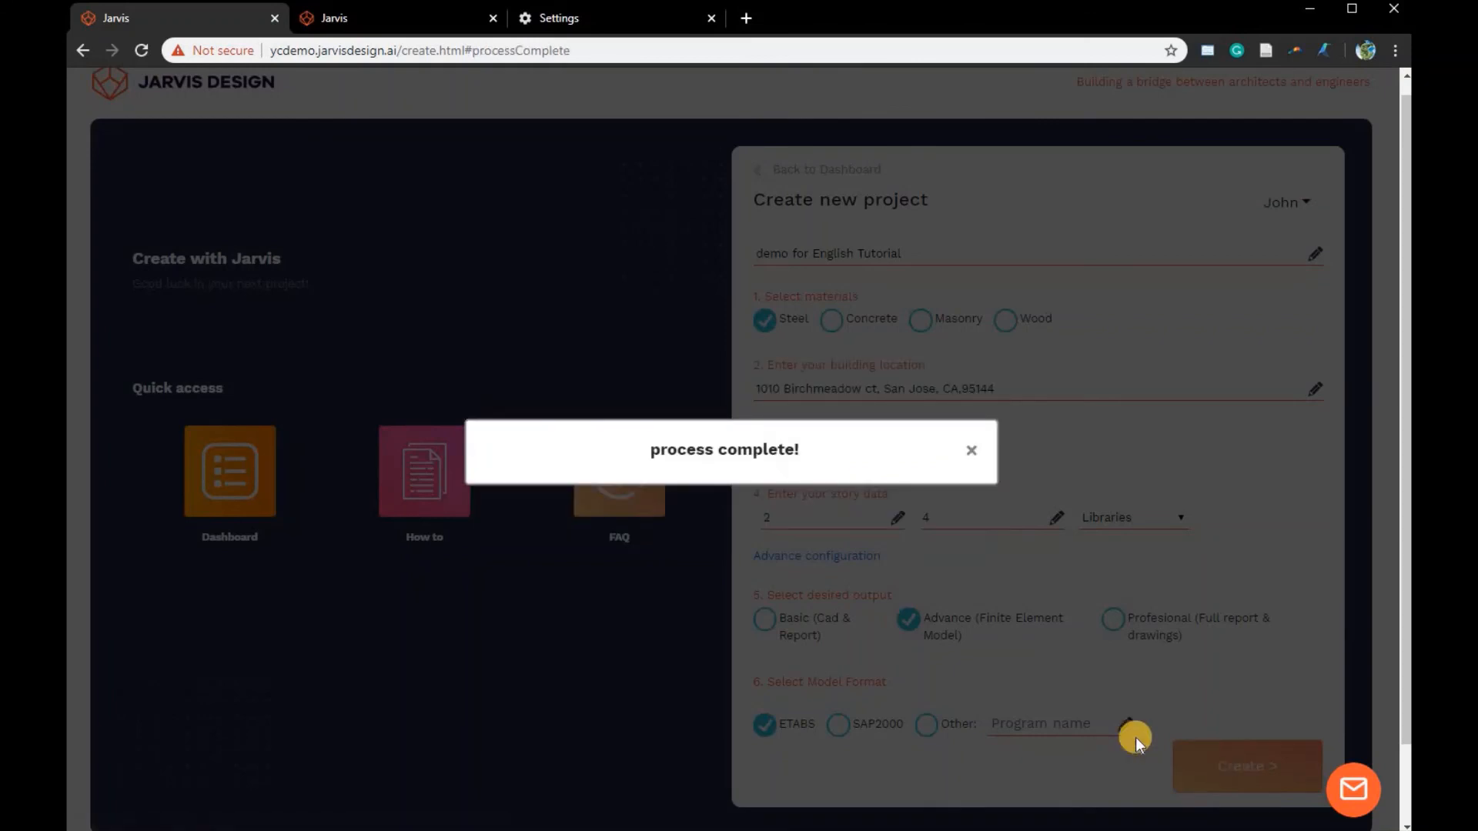
{"action": "left_click", "coordinate": [972, 451]}
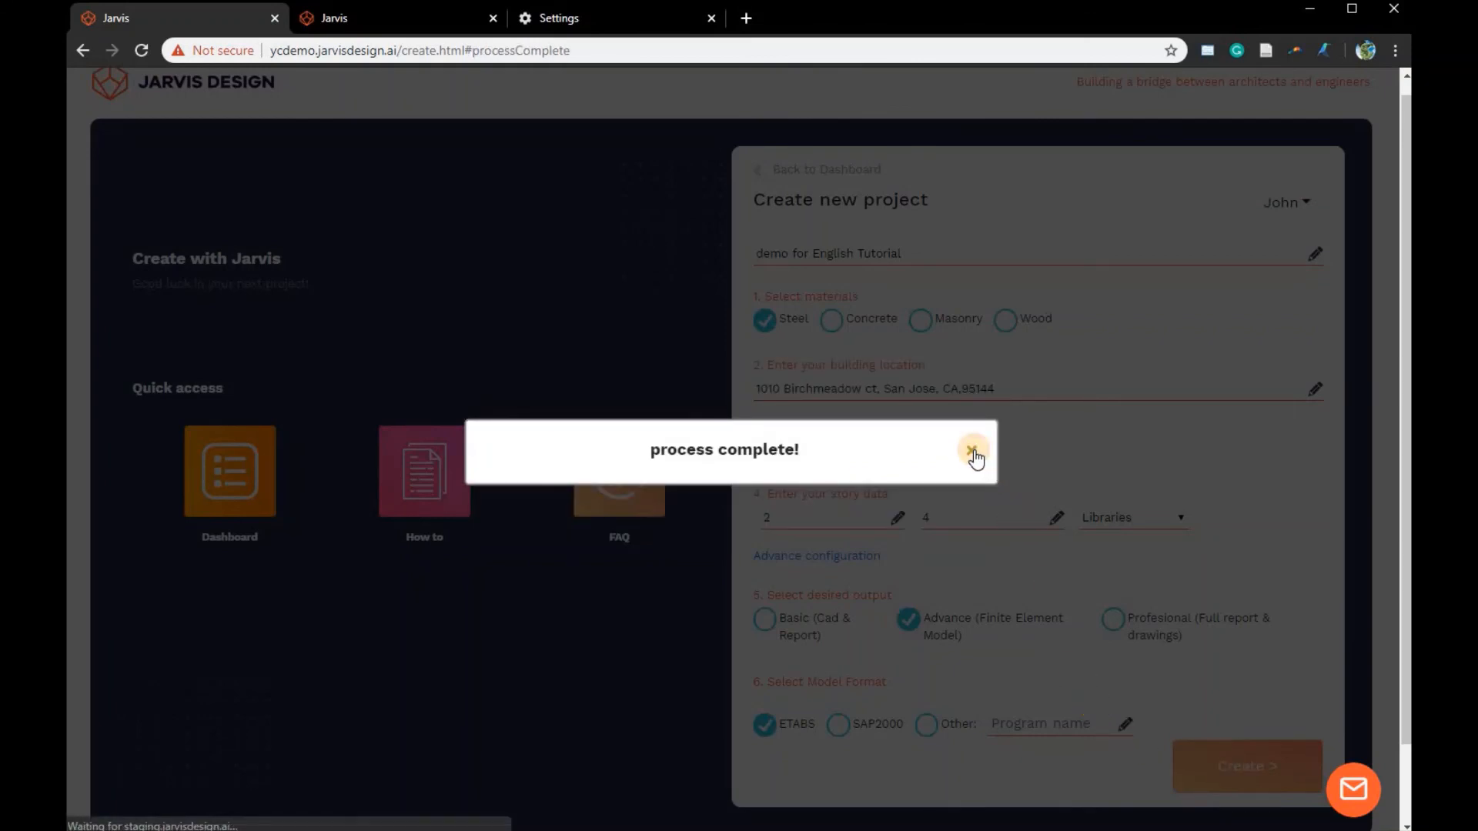